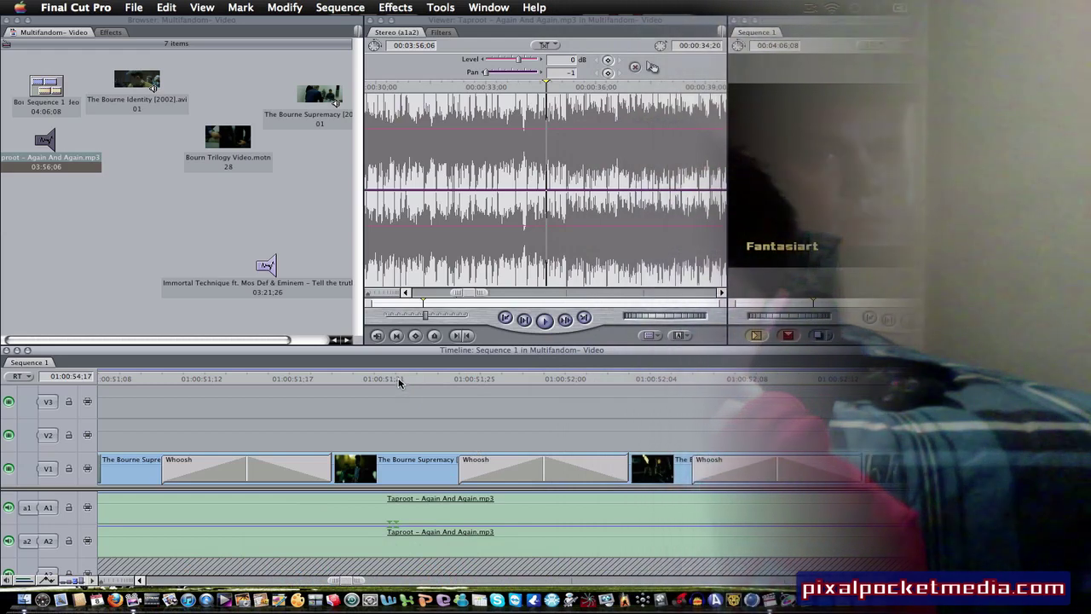
# Review the edited Bourne clips and Whoosh transitions on V1 between about 01:00:49 and 01:00:55
pyautogui.moveTo(401, 381); pyautogui.dragTo(390, 381)
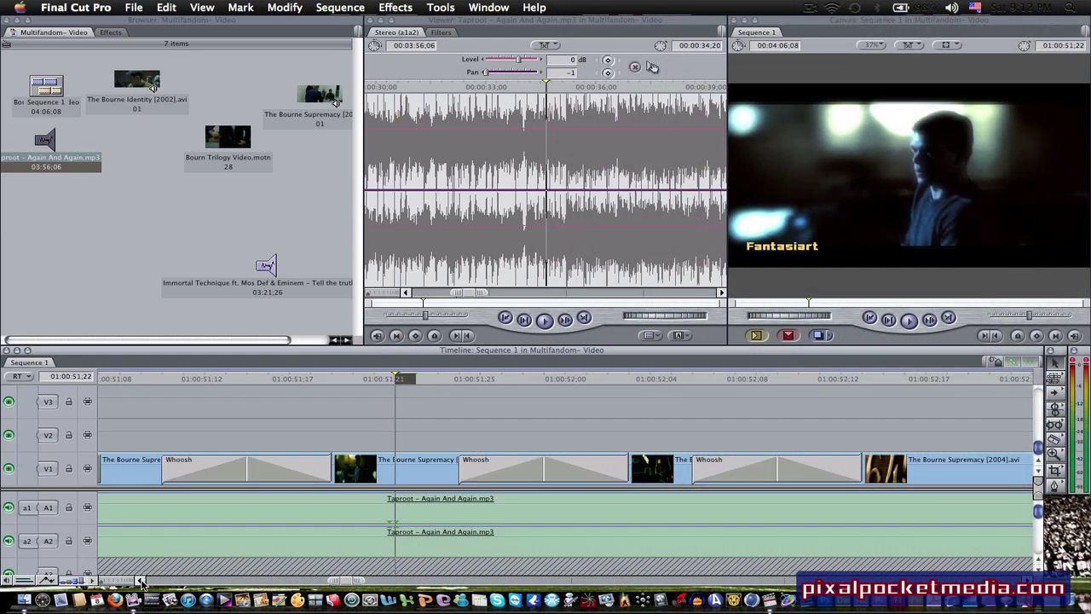
pyautogui.click(140, 580)
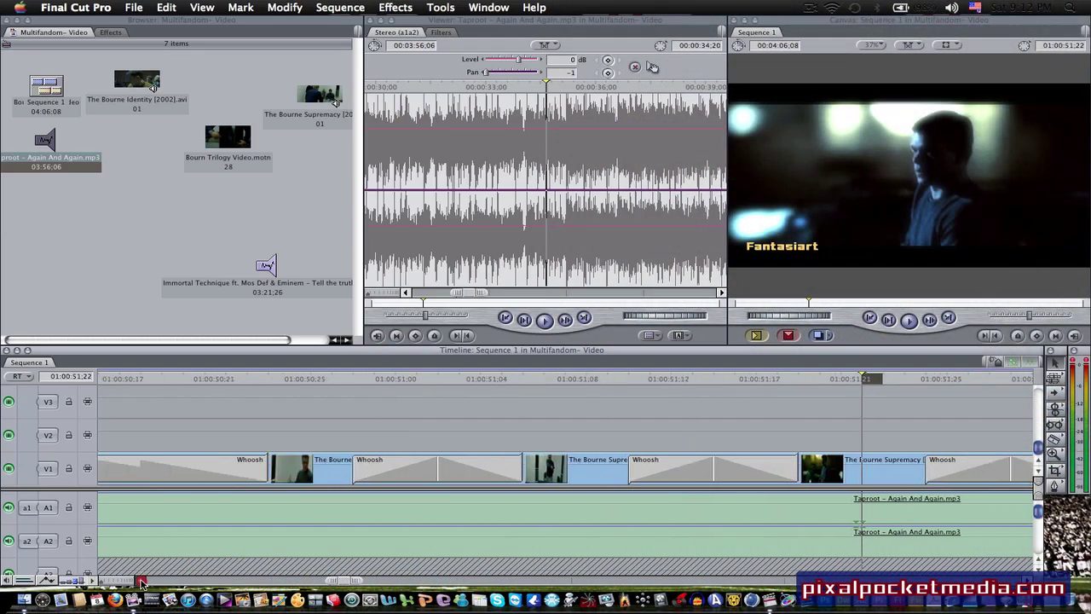
pyautogui.click(311, 378)
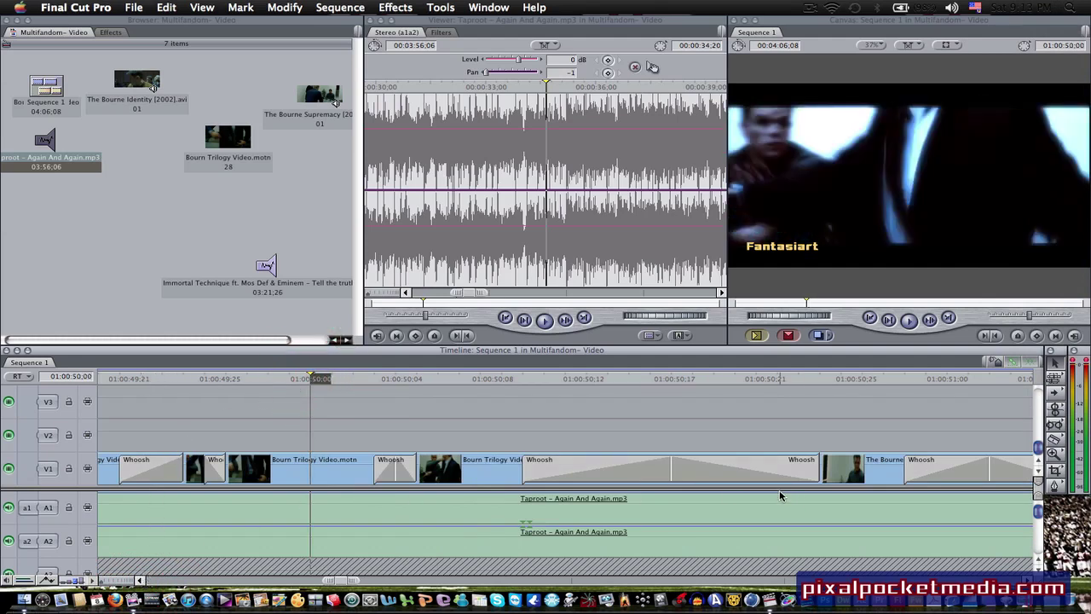
pyautogui.moveTo(328, 581); pyautogui.dragTo(370, 428)
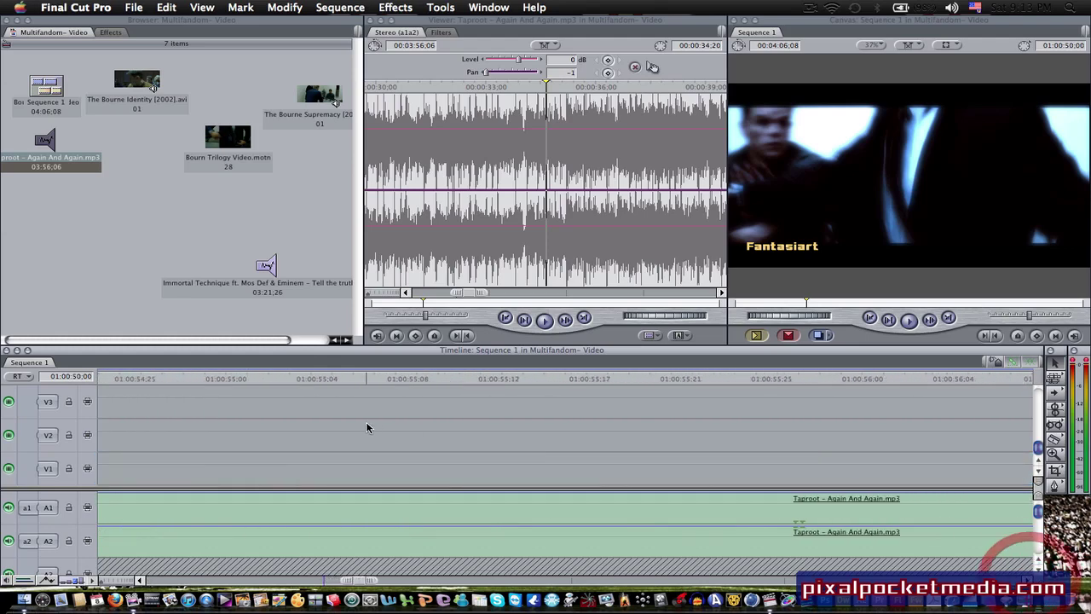
pyautogui.click(139, 580)
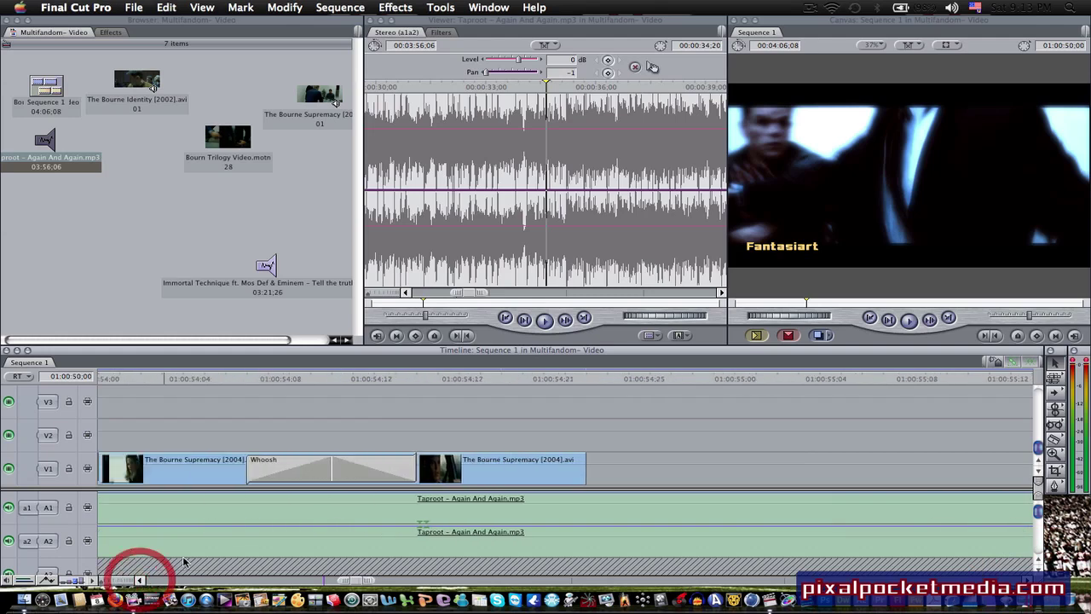
pyautogui.click(507, 379)
pyautogui.click(540, 467)
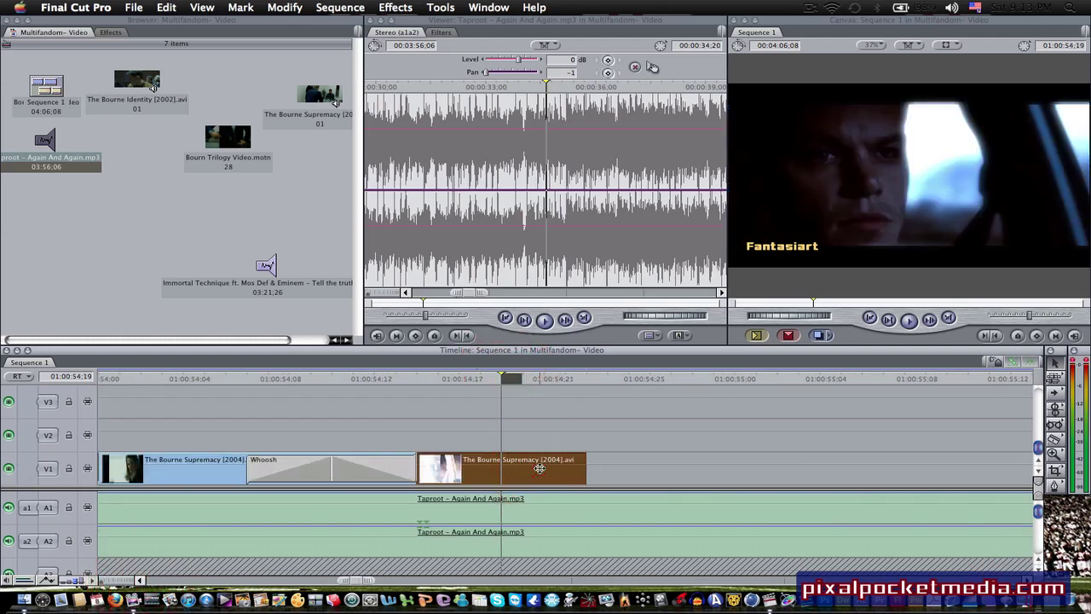
pyautogui.moveTo(140, 580); pyautogui.dragTo(142, 579)
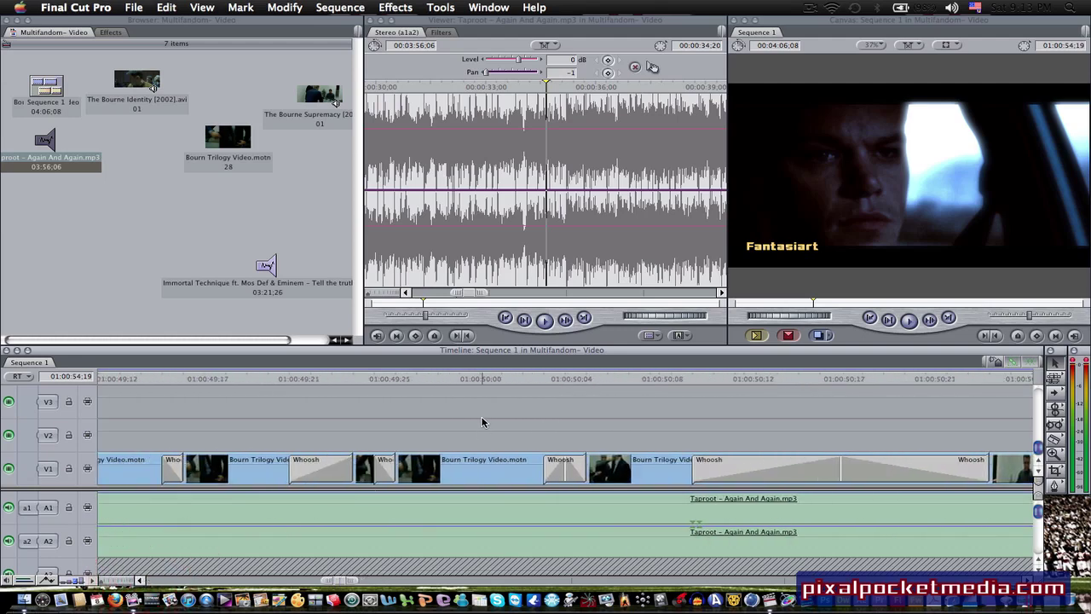
pyautogui.click(622, 379)
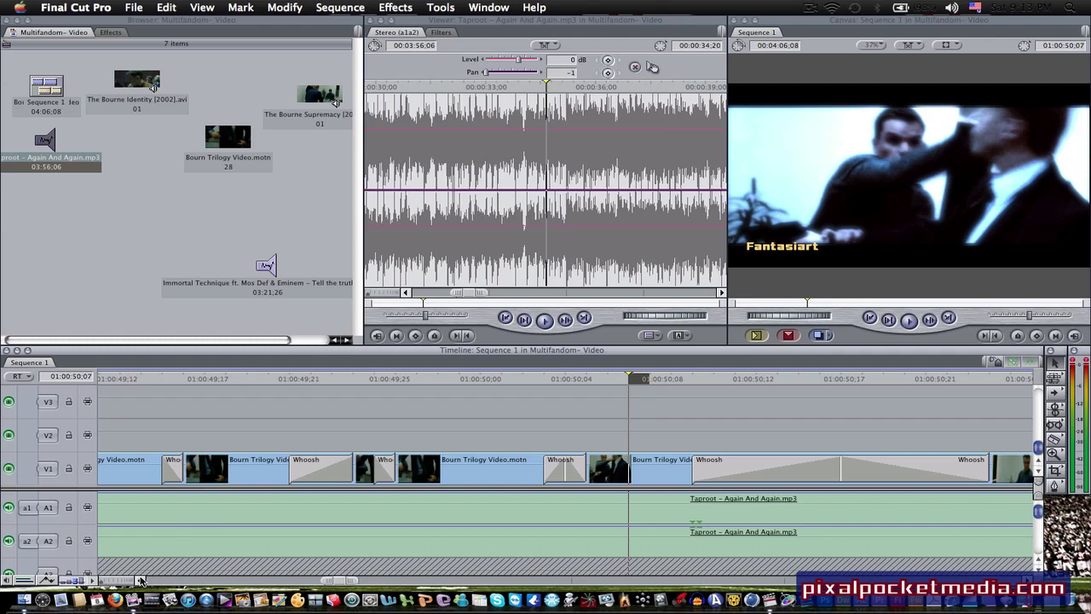
pyautogui.moveTo(140, 579); pyautogui.dragTo(141, 579)
# Copy the Bourne Supremacy clip at 01:00:49;00 on V1 and paste it past the last clip at 01:00:54;26
pyautogui.click(362, 377)
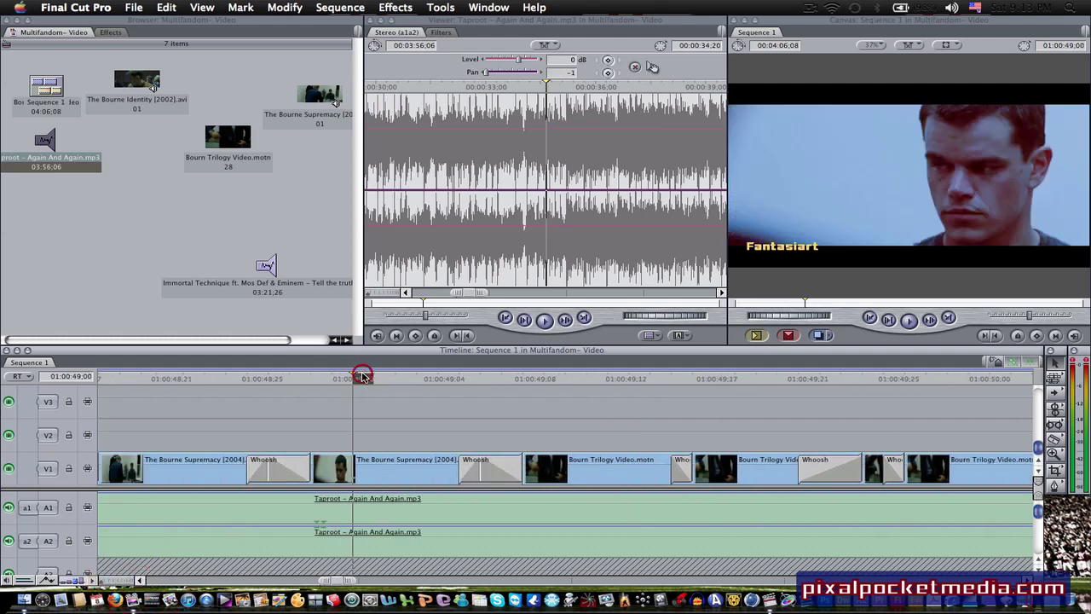
pyautogui.click(373, 469)
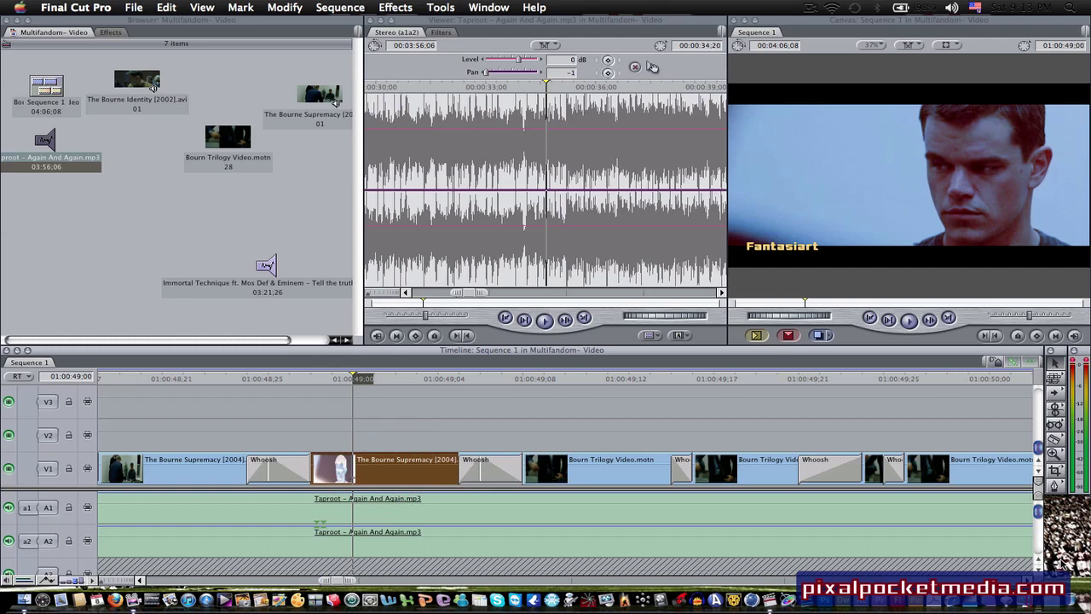
pyautogui.moveTo(1034, 579); pyautogui.dragTo(1034, 580)
pyautogui.click(354, 379)
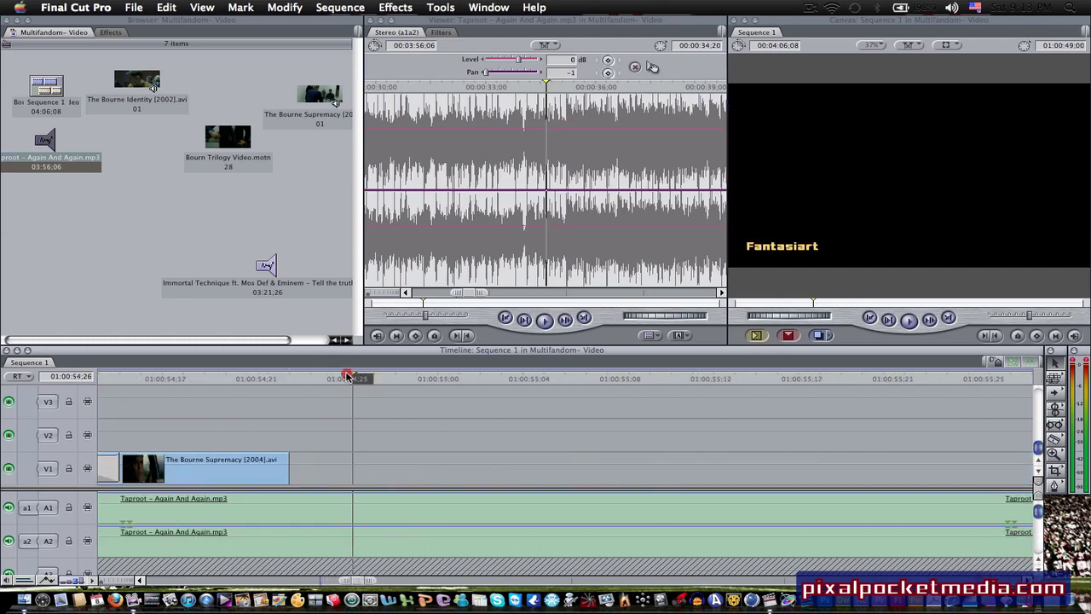
pyautogui.press('super+v')
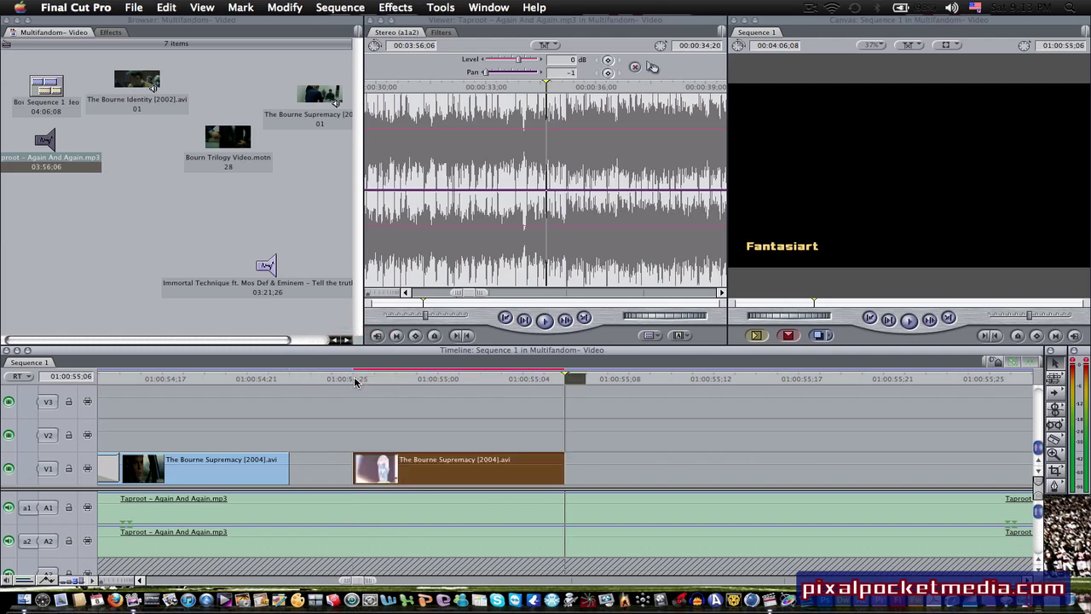
# Extend the pasted clip's end to about 01:02:20;11 and preview its frame at 01:02:20;08
pyautogui.click(439, 379)
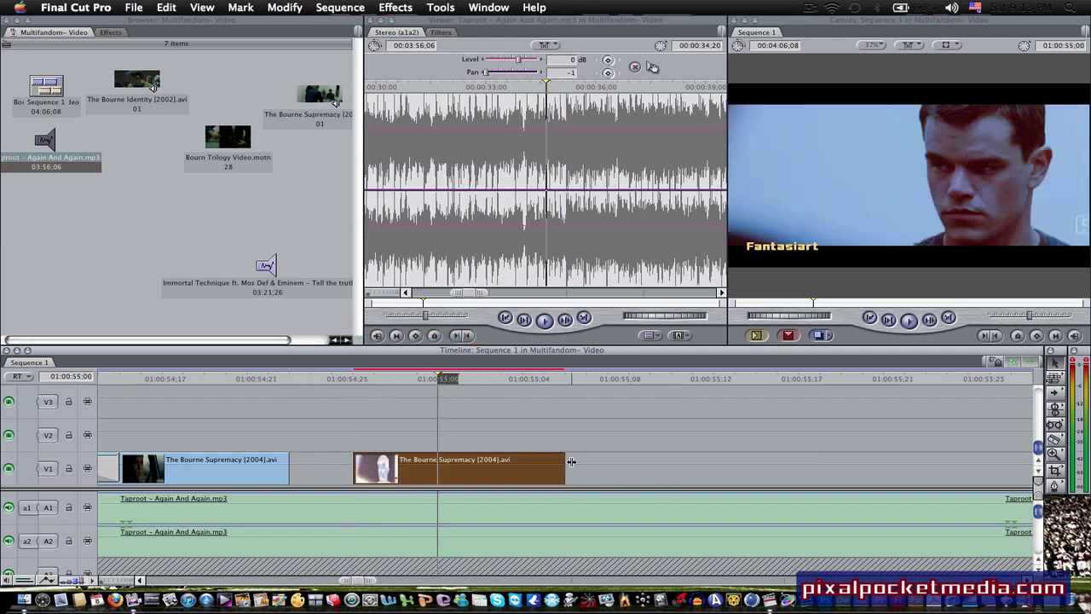
pyautogui.moveTo(567, 461); pyautogui.dragTo(492, 459)
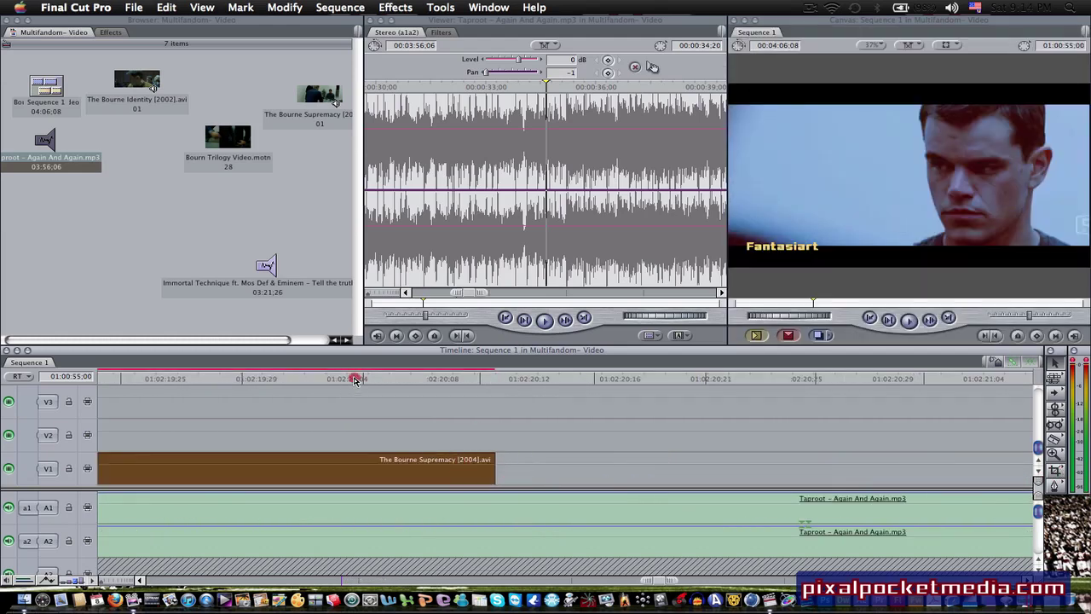
pyautogui.moveTo(354, 379); pyautogui.dragTo(429, 380)
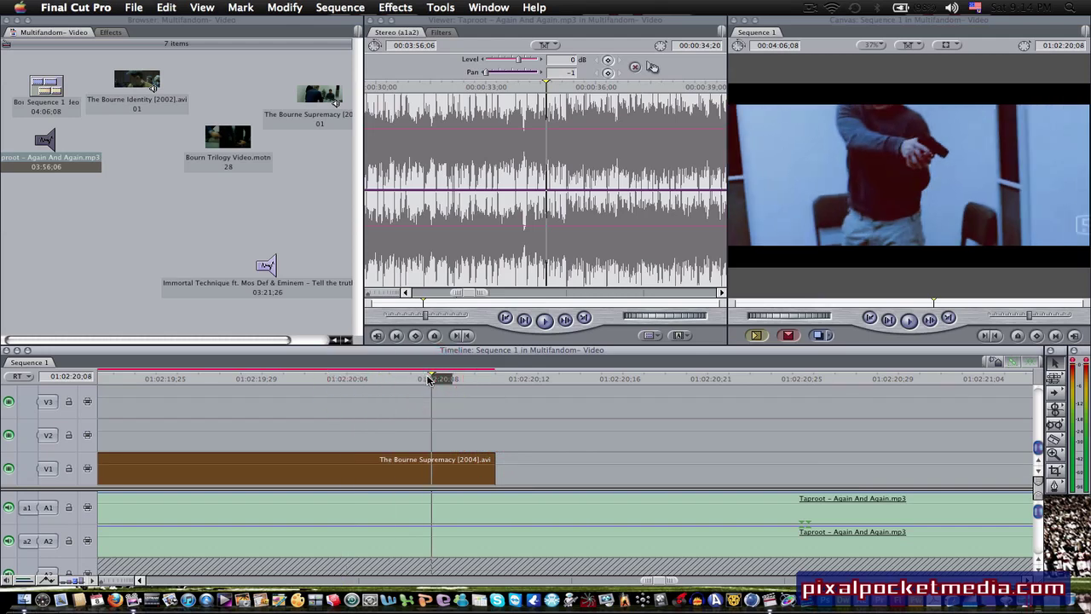
# Split the extended clip at about 01:02:20;07 and delete the long part before the cut
pyautogui.click(410, 457)
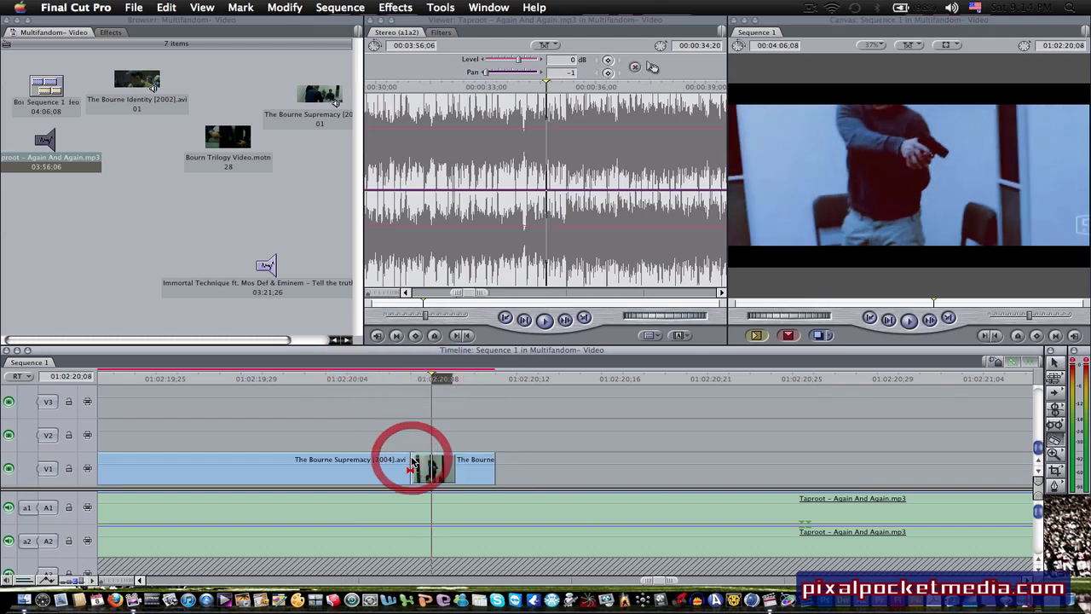
pyautogui.press('Delete')
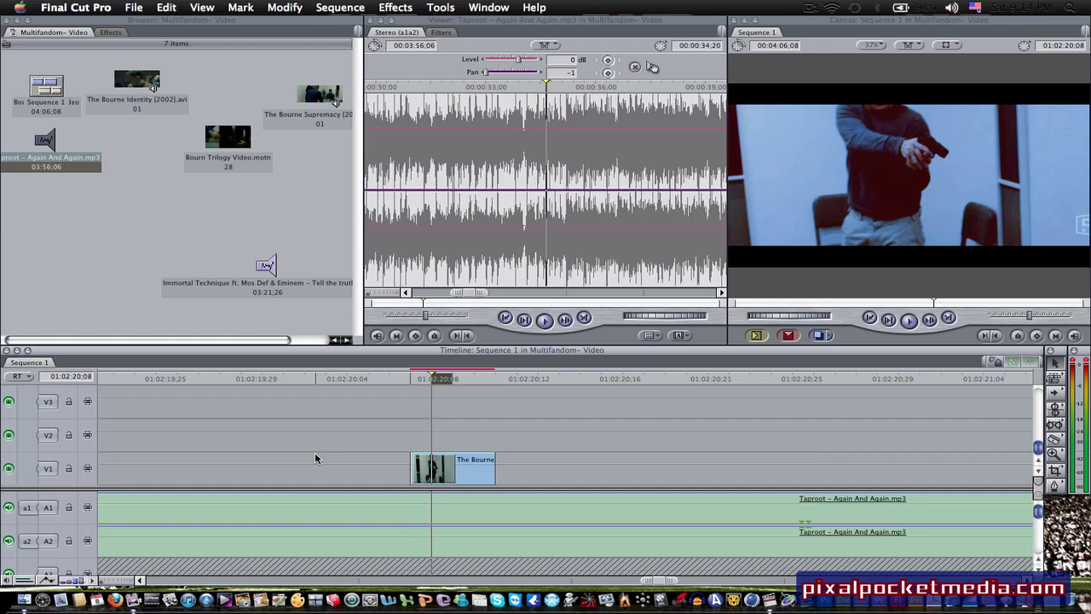
pyautogui.click(460, 386)
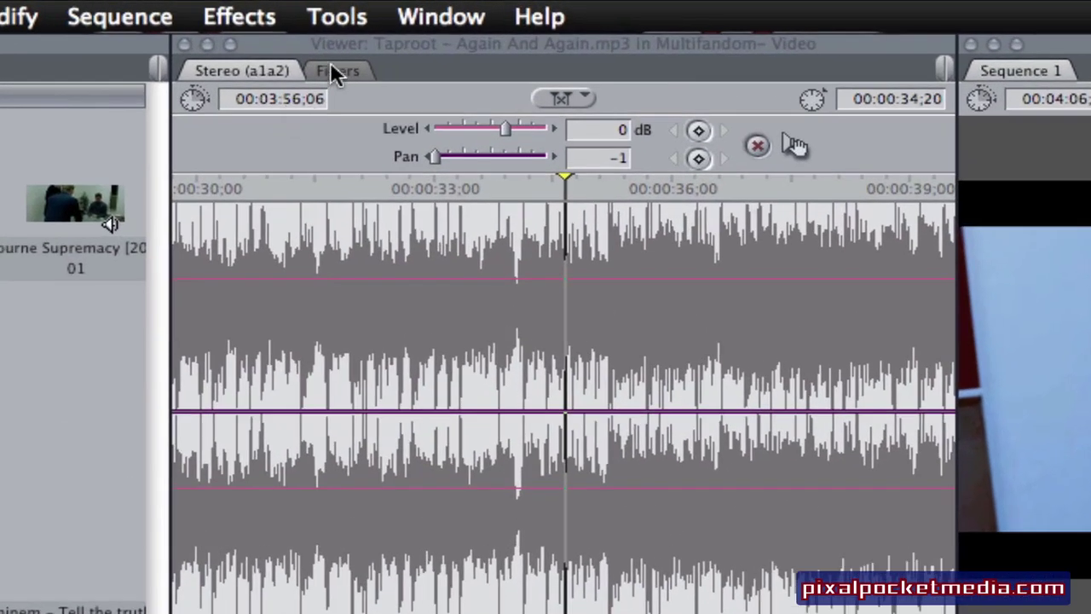
# Open the remaining short clip in the Viewer and examine its Color Fill and Widescreen filter settings
pyautogui.click(334, 71)
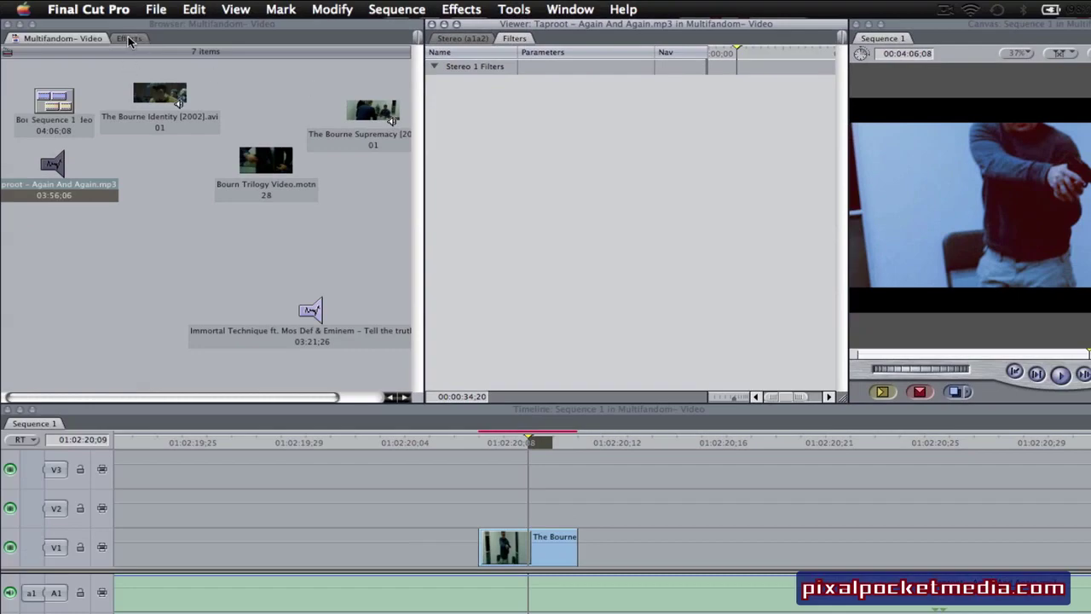
pyautogui.doubleClick(504, 546)
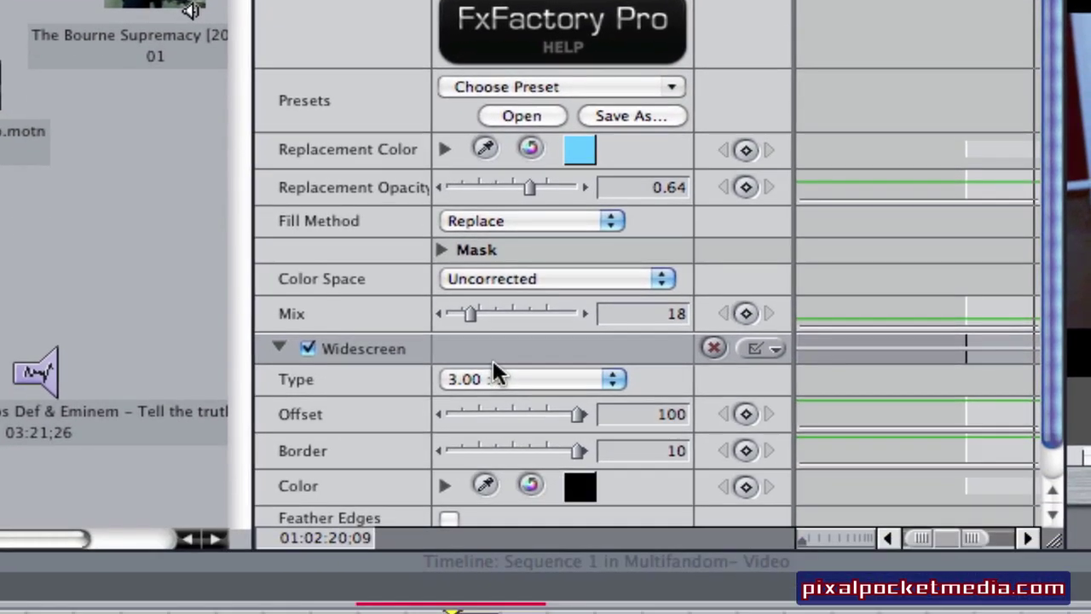
pyautogui.scroll(1, 458, 376)
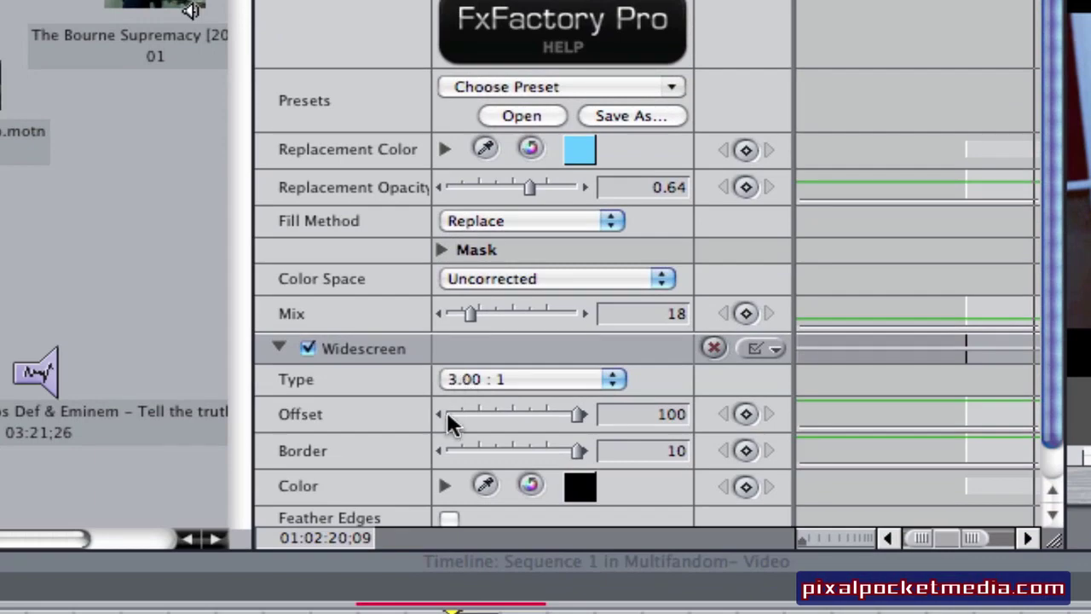
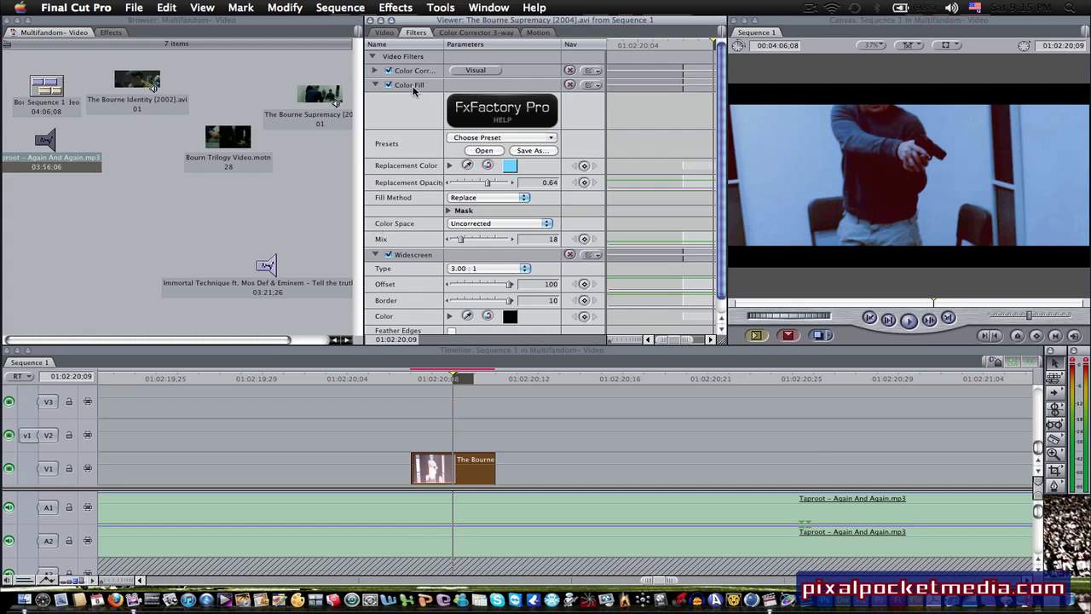
# Change the short clip's speed so that it plays in reverse
pyautogui.click(429, 380)
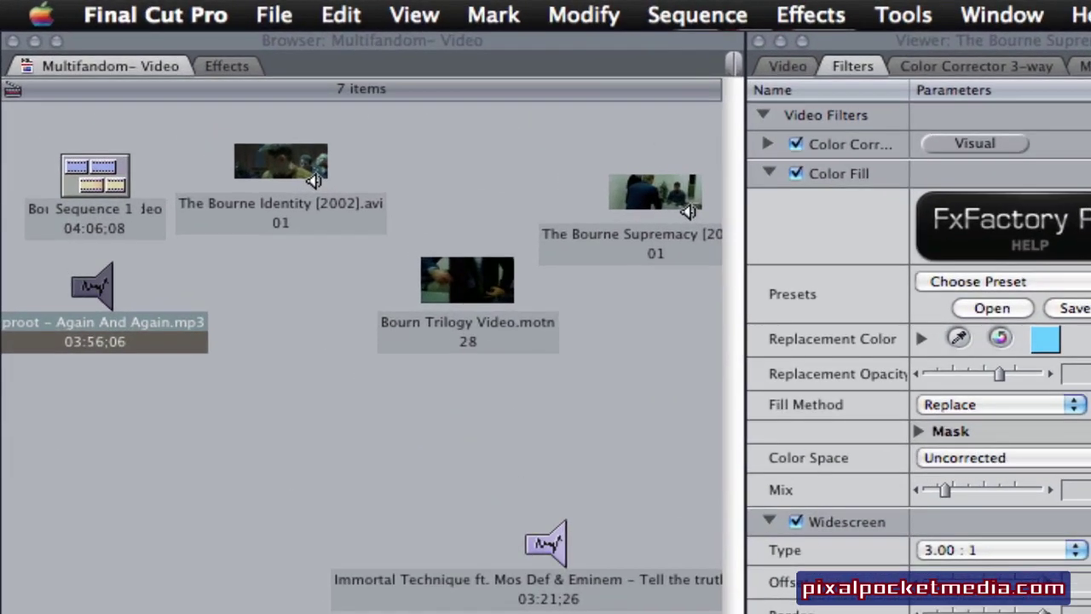
pyautogui.click(555, 12)
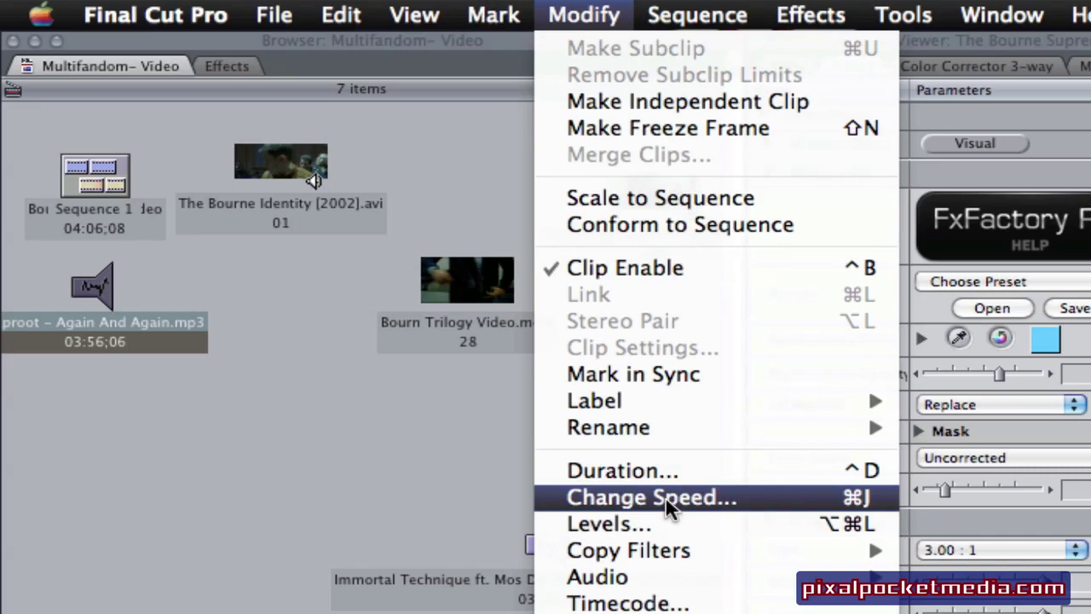
pyautogui.click(321, 455)
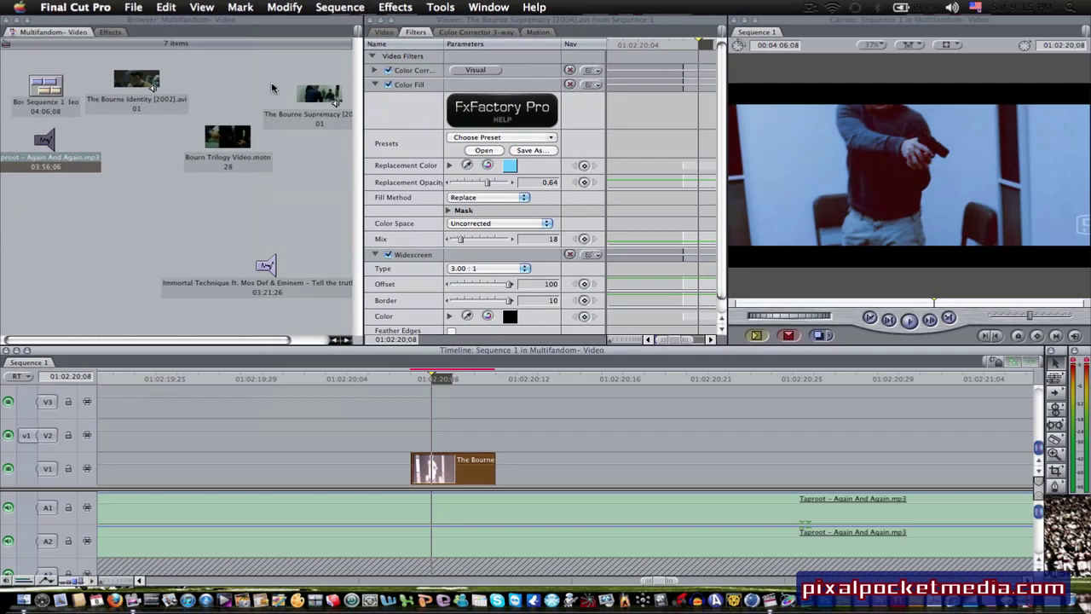
pyautogui.click(282, 8)
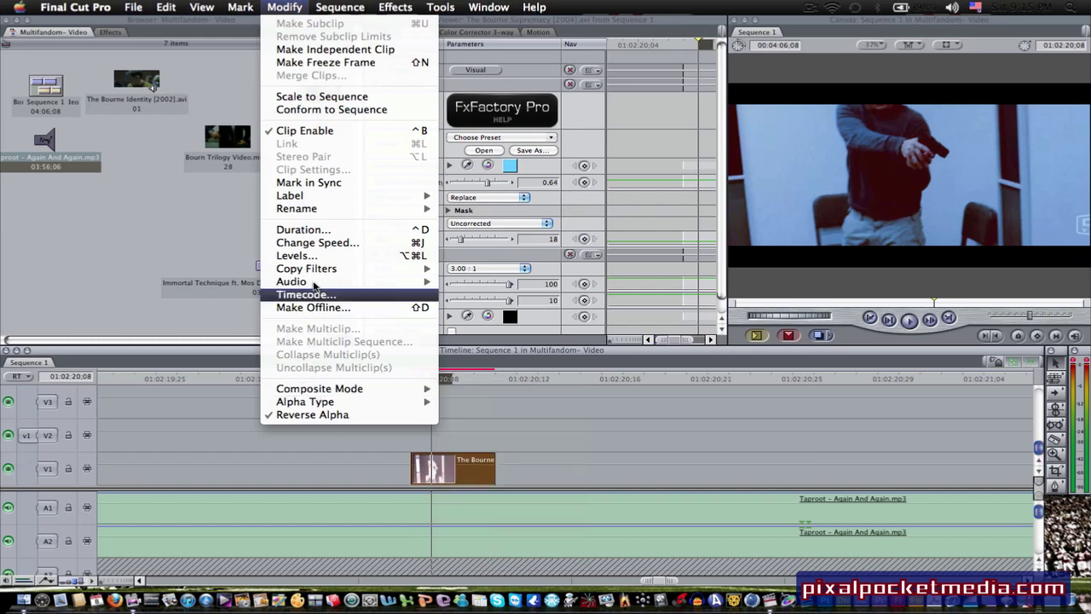
pyautogui.click(311, 243)
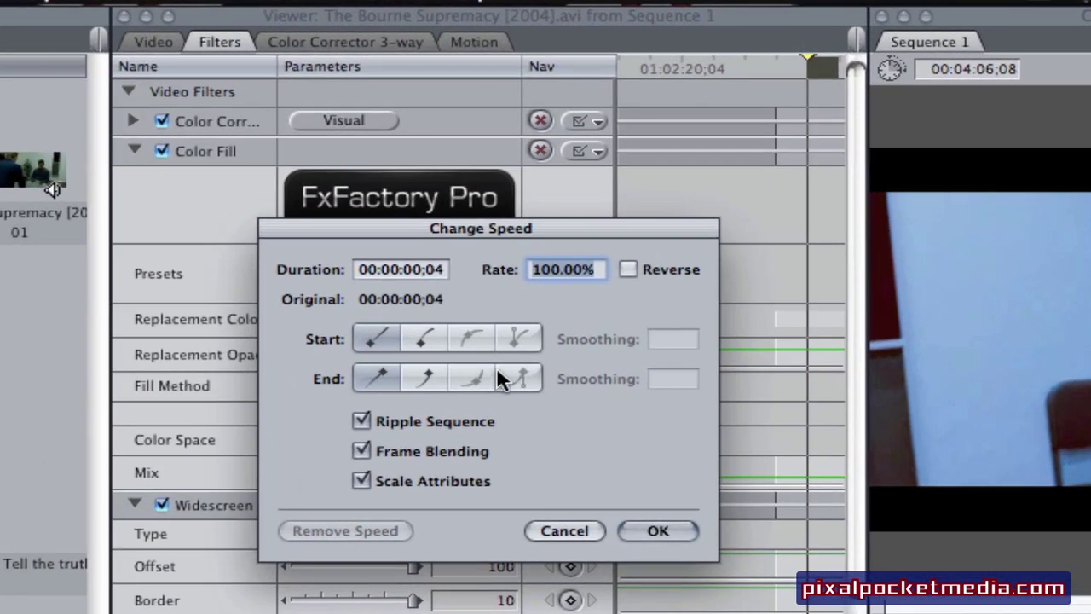
pyautogui.moveTo(397, 228); pyautogui.dragTo(382, 259)
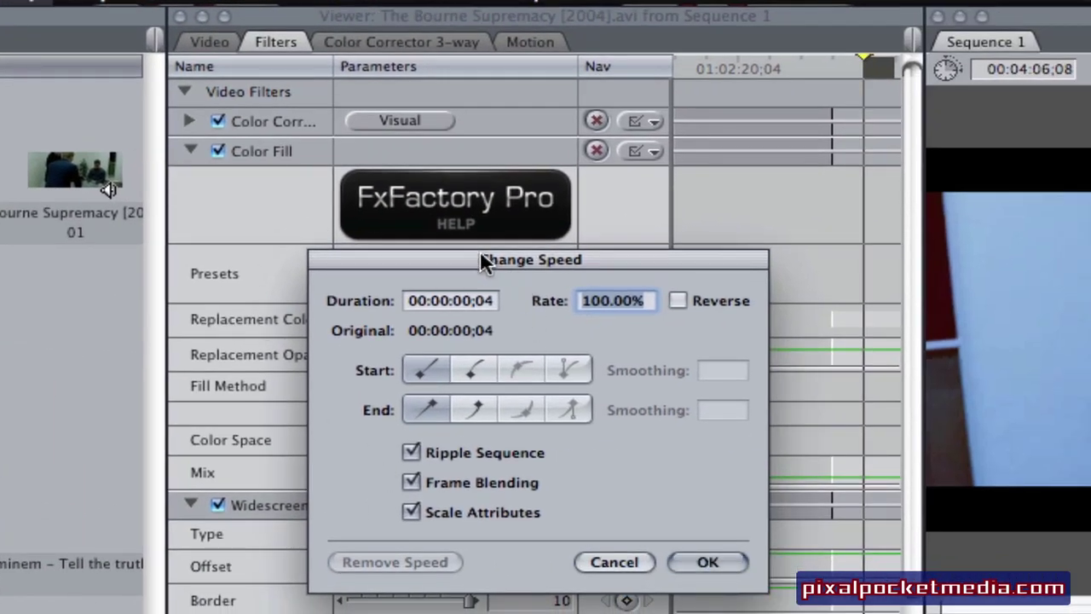
pyautogui.moveTo(480, 260); pyautogui.dragTo(239, 198)
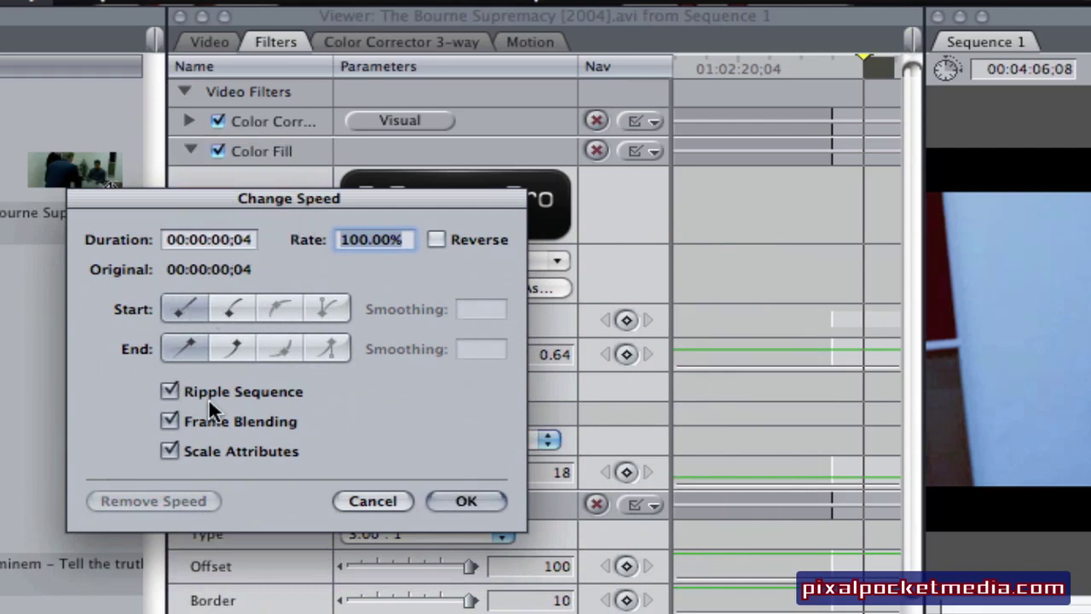
pyautogui.moveTo(175, 198); pyautogui.dragTo(333, 276)
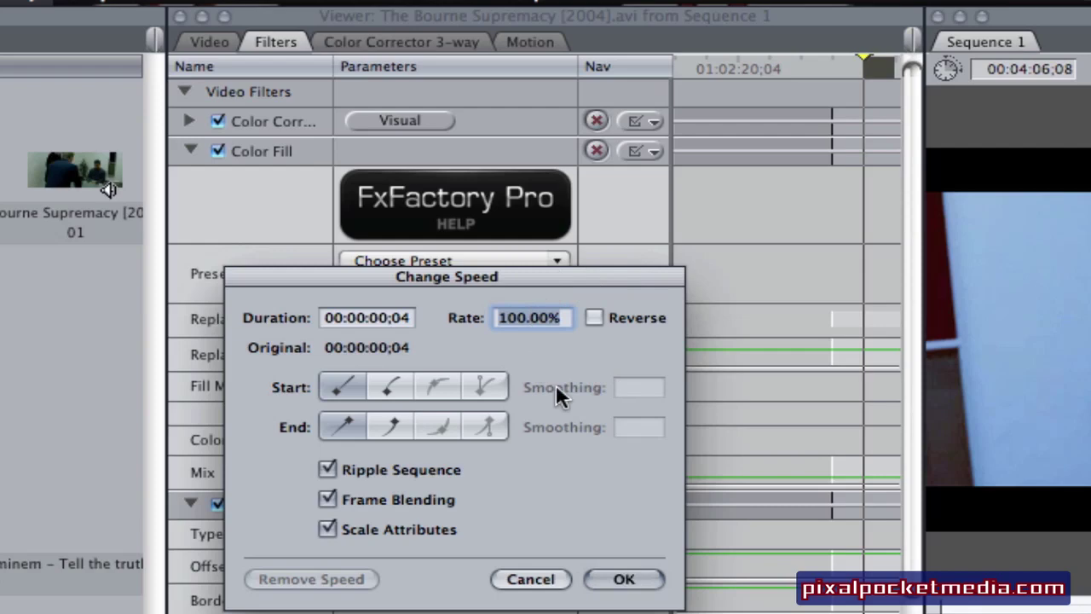
pyautogui.click(593, 310)
pyautogui.click(625, 580)
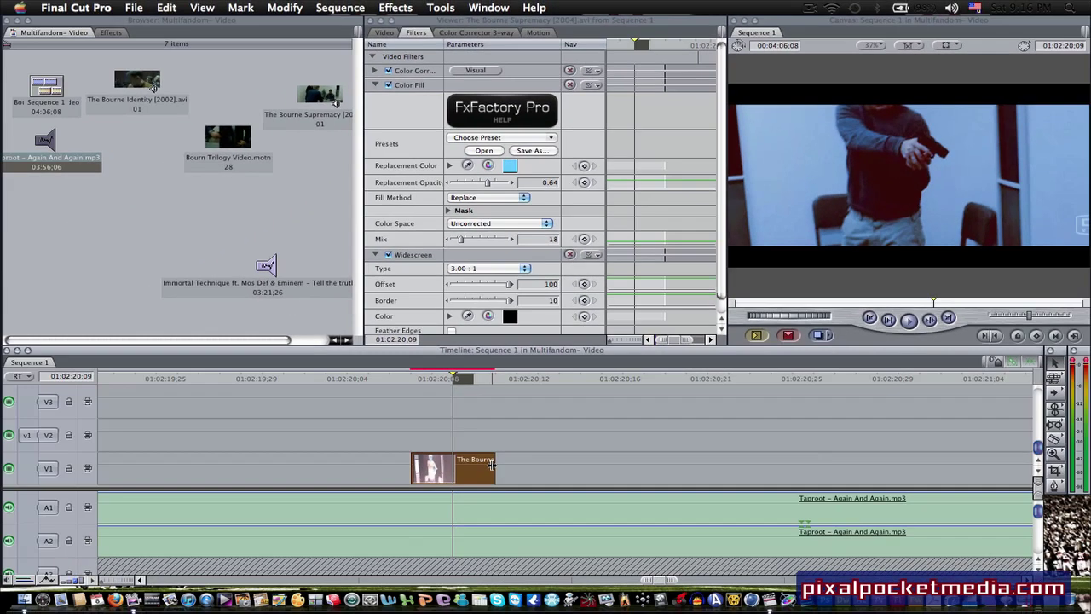
# Extend the reversed clip's end to about 01:02:21;14 and preview its frames at 01:02:20;22 and 01:02:21;06
pyautogui.moveTo(494, 467); pyautogui.dragTo(827, 469)
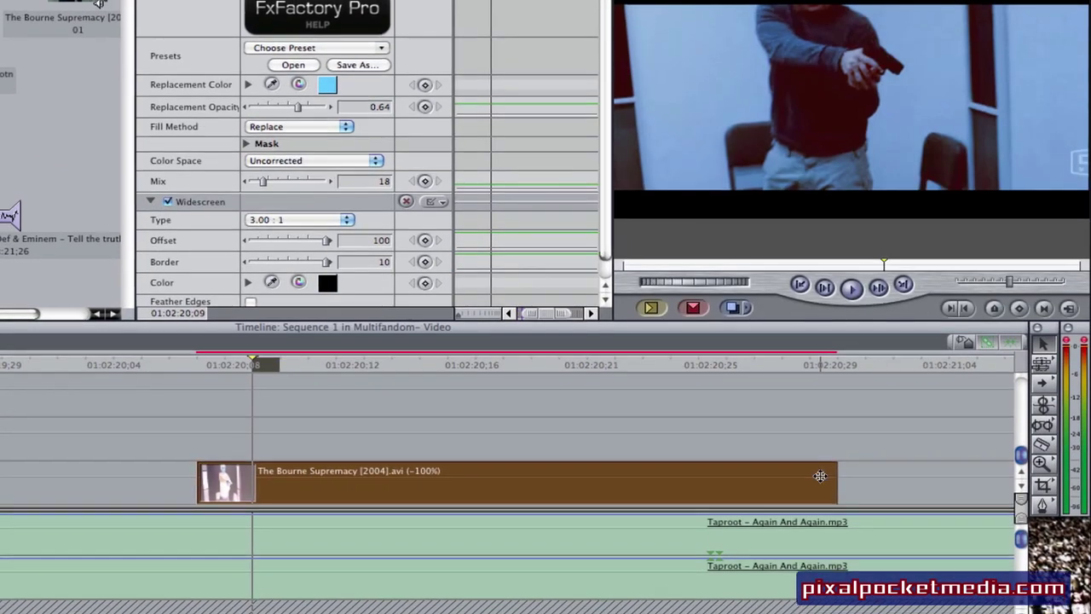
pyautogui.click(625, 356)
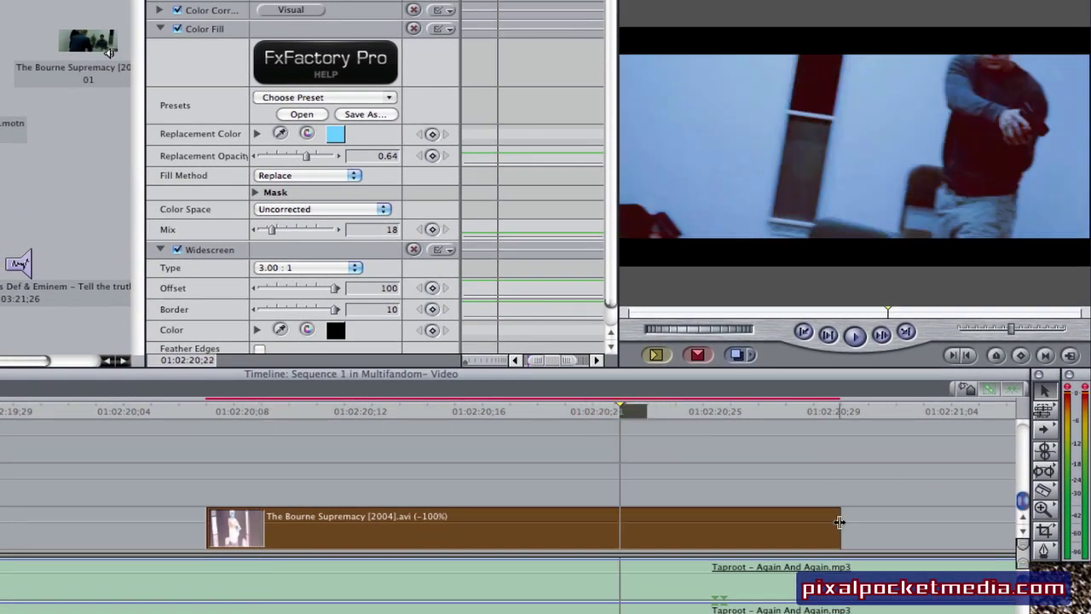
pyautogui.moveTo(840, 521); pyautogui.dragTo(631, 532)
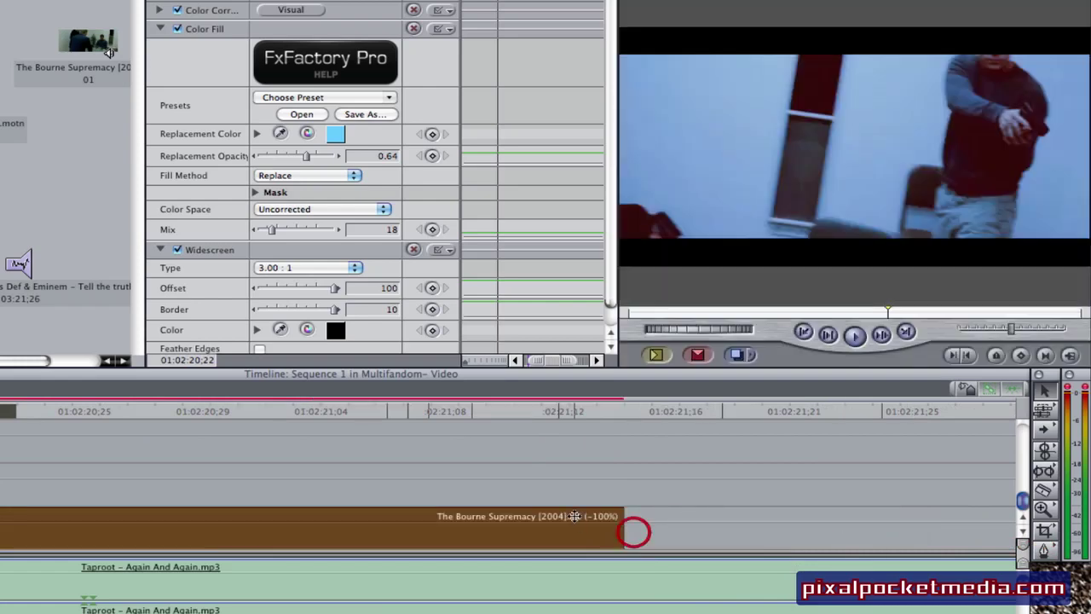
pyautogui.click(373, 410)
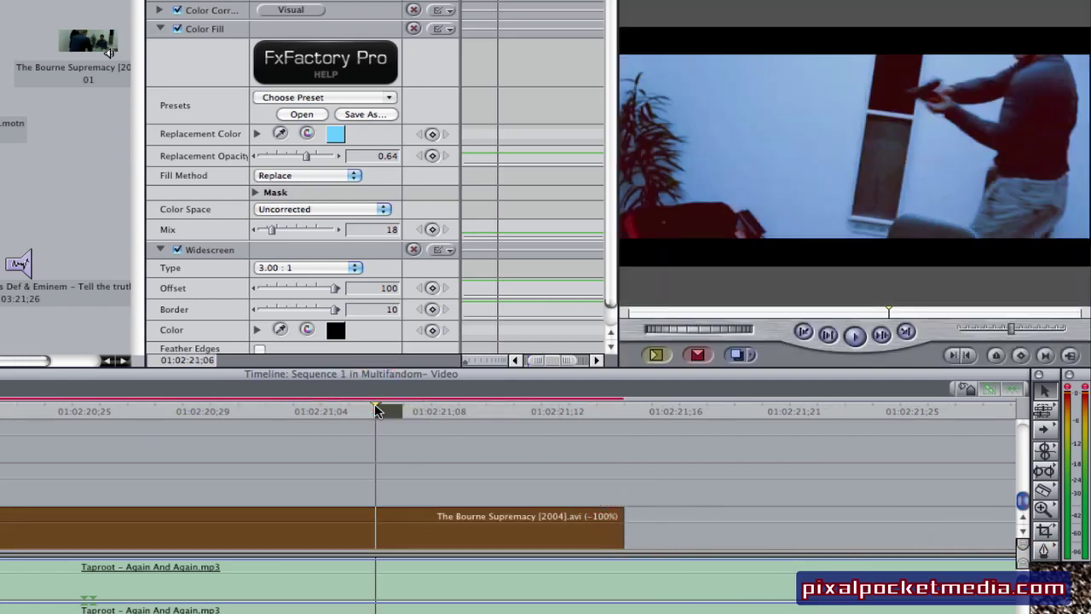
# Split the reversed clip at 01:02:21;06 and delete the part before the cut
pyautogui.press('b')
pyautogui.click(375, 521)
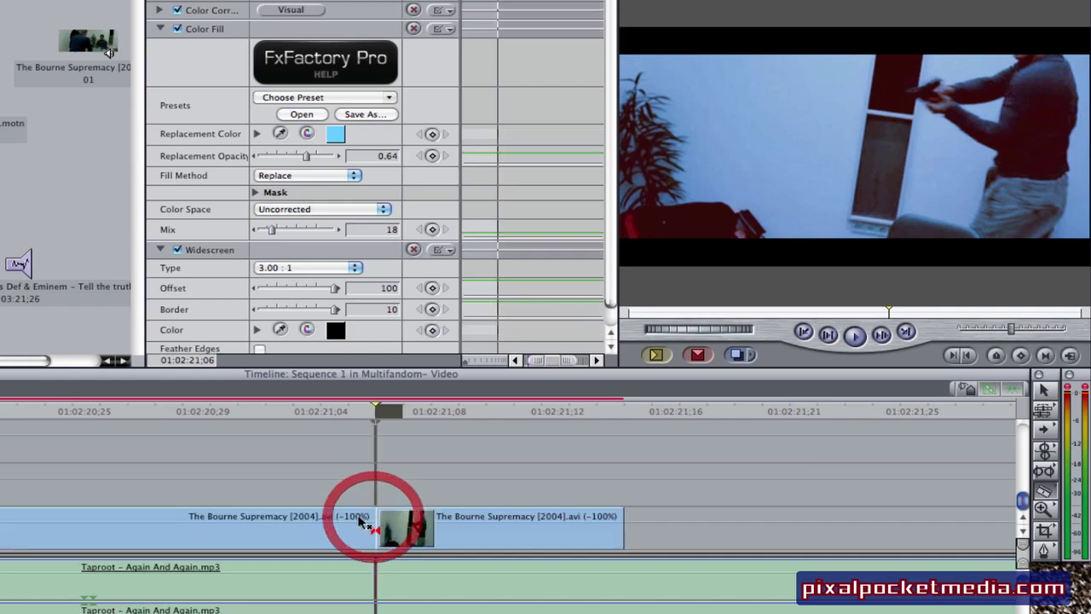
pyautogui.press('a')
pyautogui.click(296, 523)
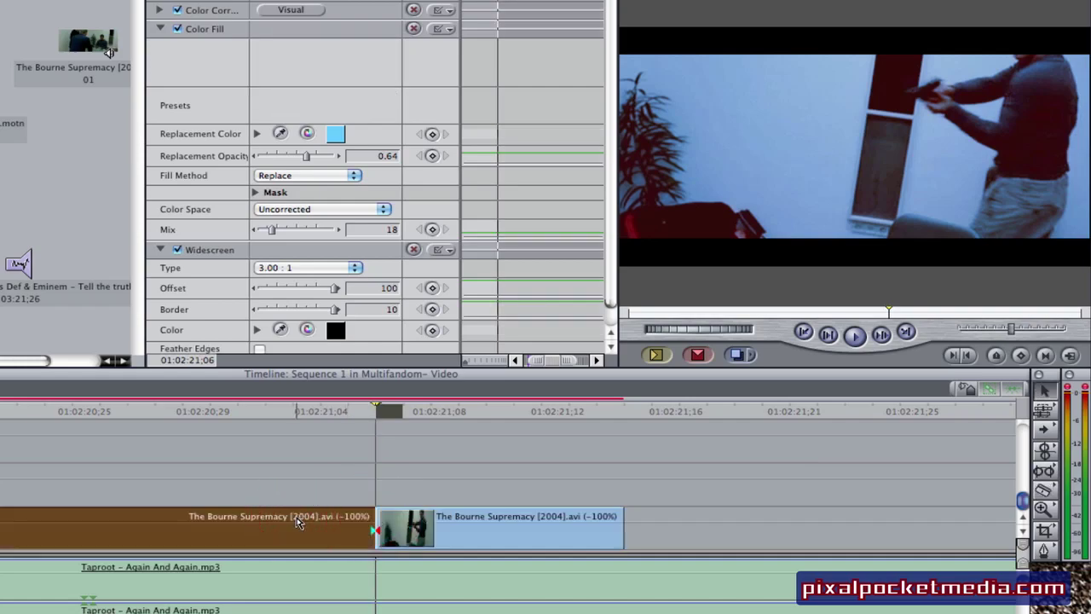
pyautogui.press('Delete')
# Cut the remaining reversed clip from its place in the timeline and paste it on V1 at 01:00:54;25
pyautogui.moveTo(450, 520); pyautogui.dragTo(9, 529)
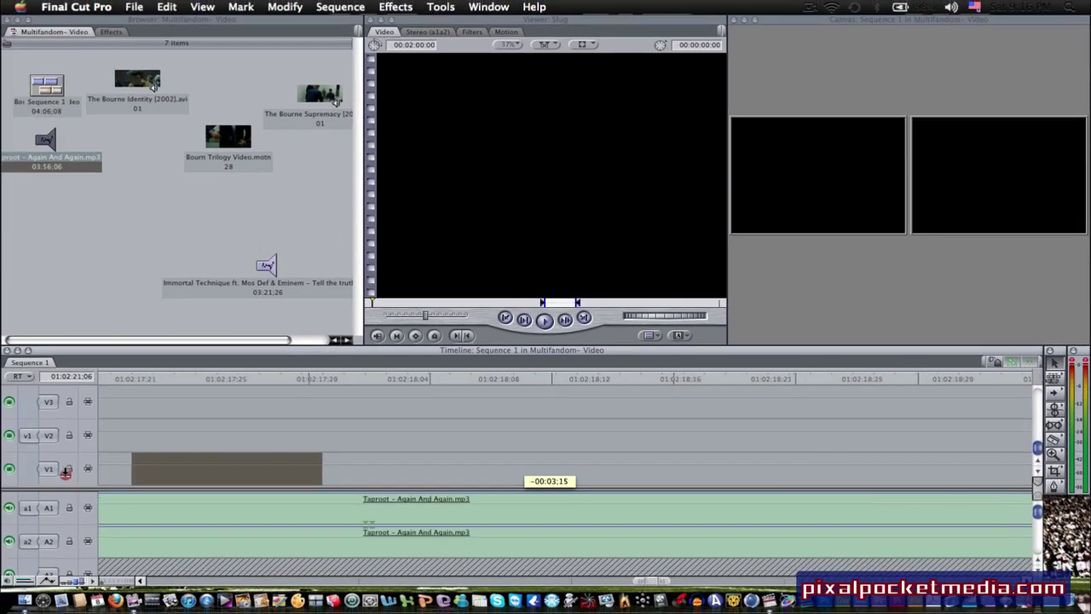
pyautogui.moveTo(65, 473); pyautogui.dragTo(177, 470)
pyautogui.click(177, 469)
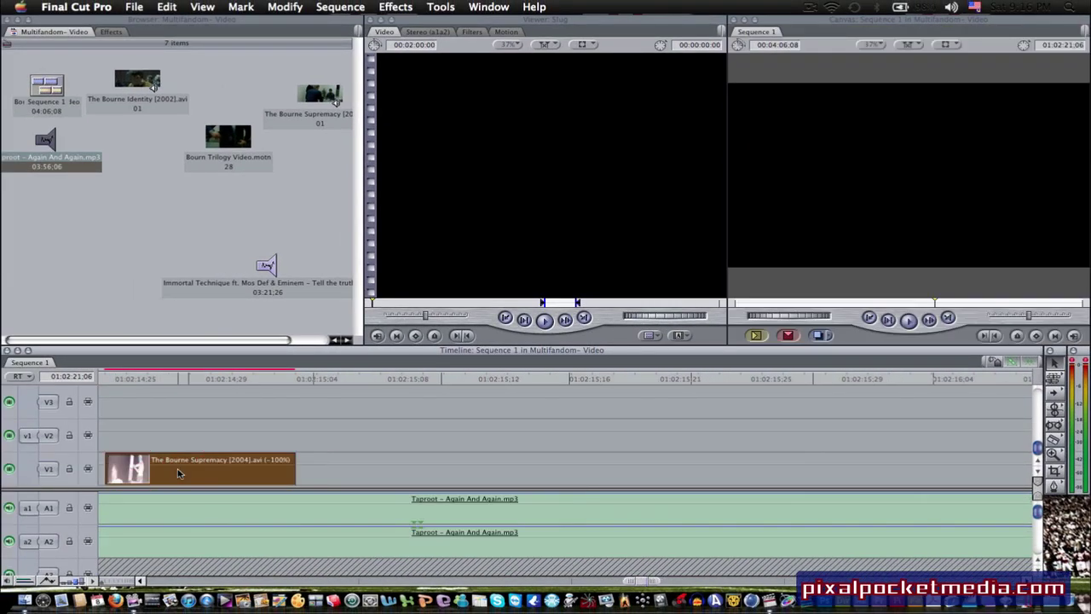
pyautogui.press('Delete')
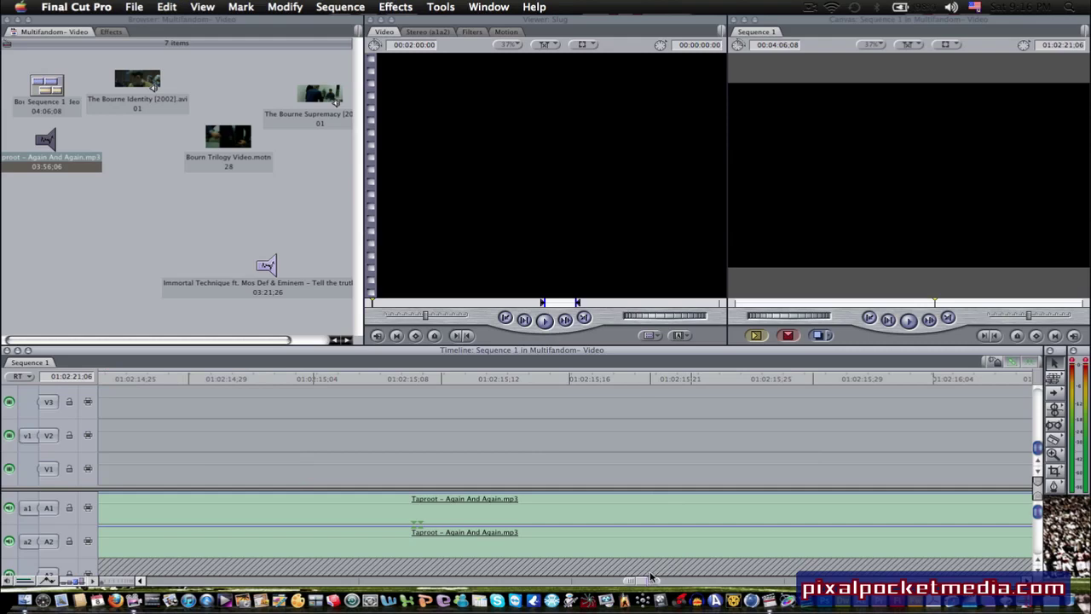
pyautogui.moveTo(645, 581); pyautogui.dragTo(358, 580)
pyautogui.moveTo(621, 378); pyautogui.dragTo(629, 377)
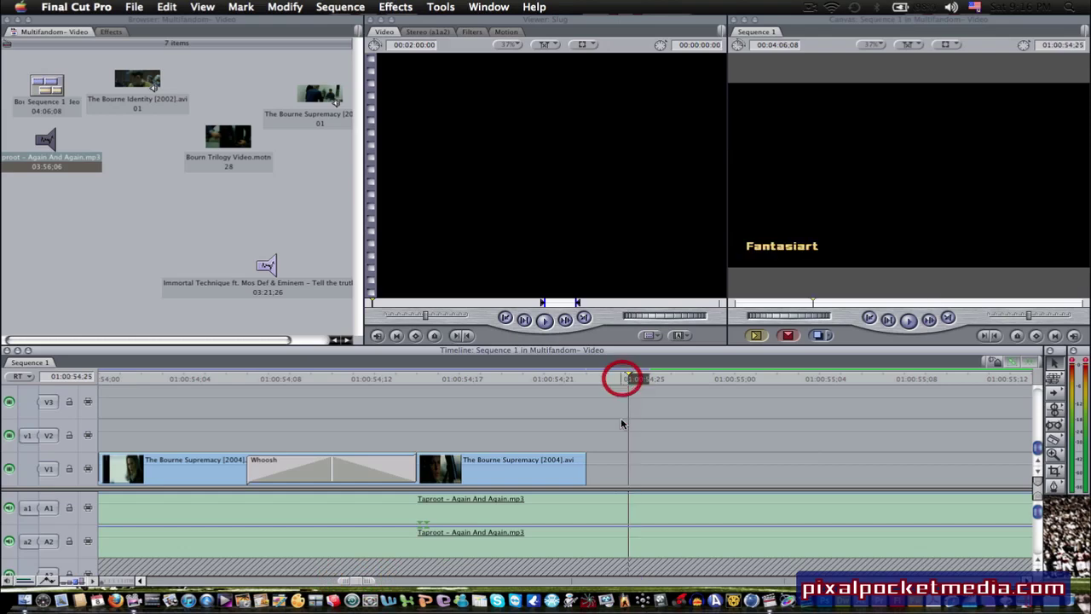
pyautogui.rightClick(629, 479)
pyautogui.click(640, 465)
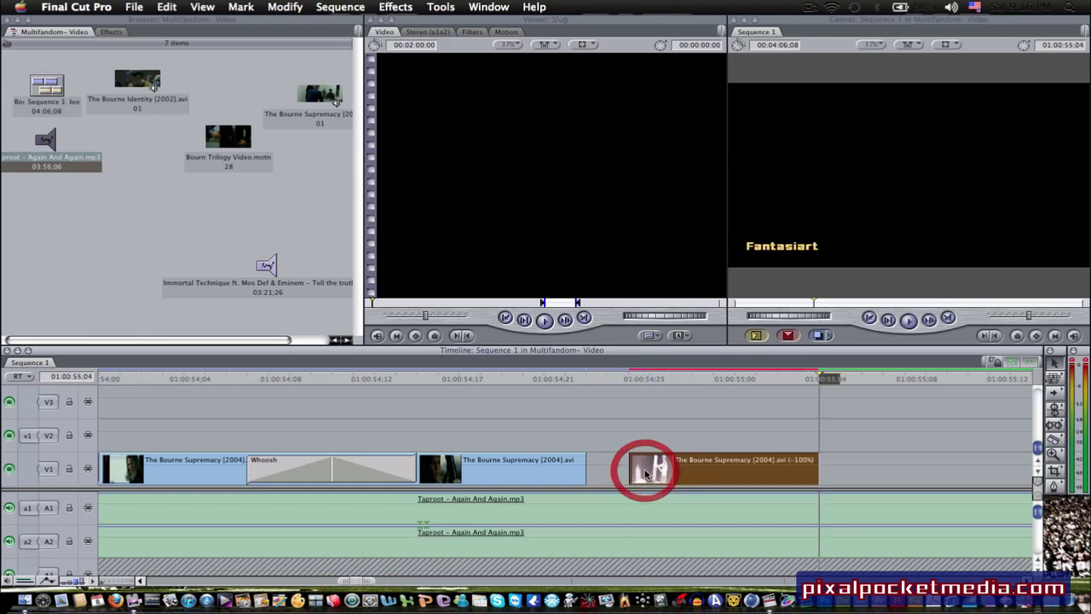
# Extend the pasted clip's end to about 01:00:55;10, then place the clip directly against the end of the preceding clip
pyautogui.click(713, 379)
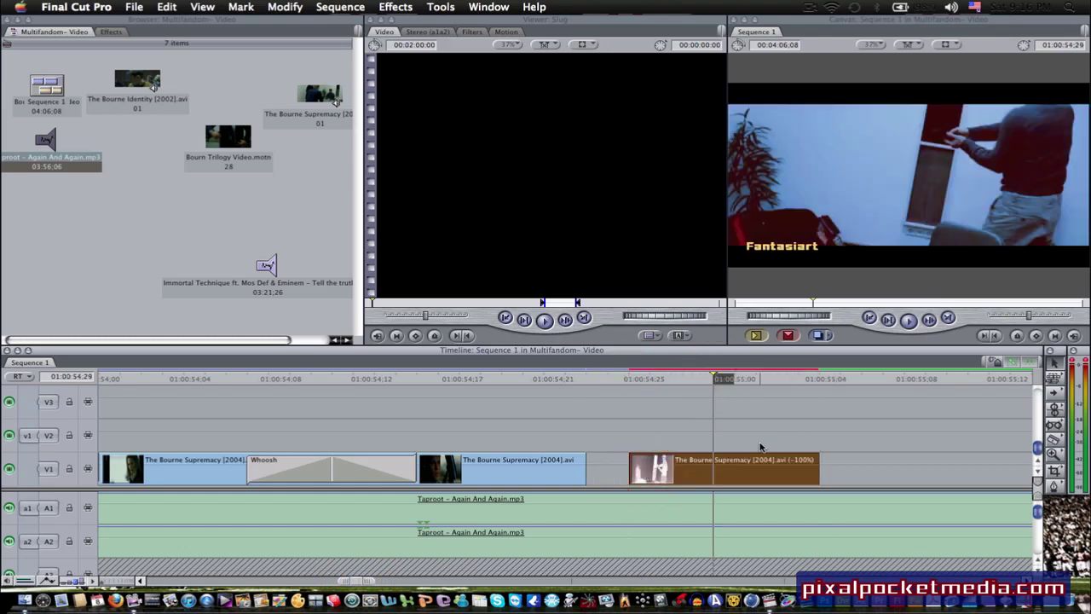
pyautogui.moveTo(816, 459); pyautogui.dragTo(944, 458)
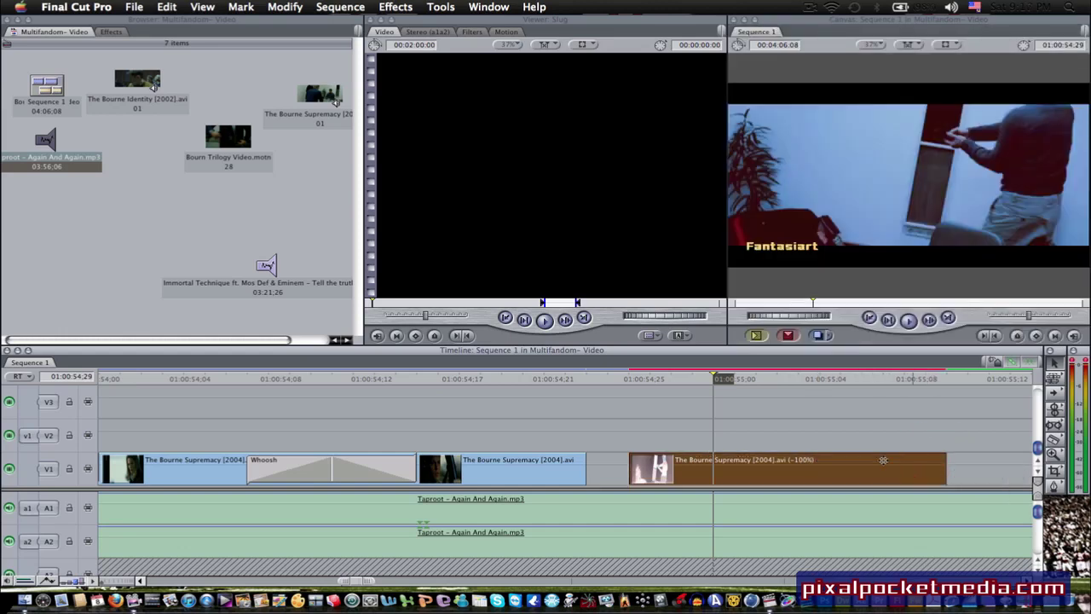
pyautogui.moveTo(746, 463); pyautogui.dragTo(588, 456)
# Add a Whoosh transition at the cut between the preceding clip and the reversed clip, and preview a frame within it
pyautogui.doubleClick(374, 474)
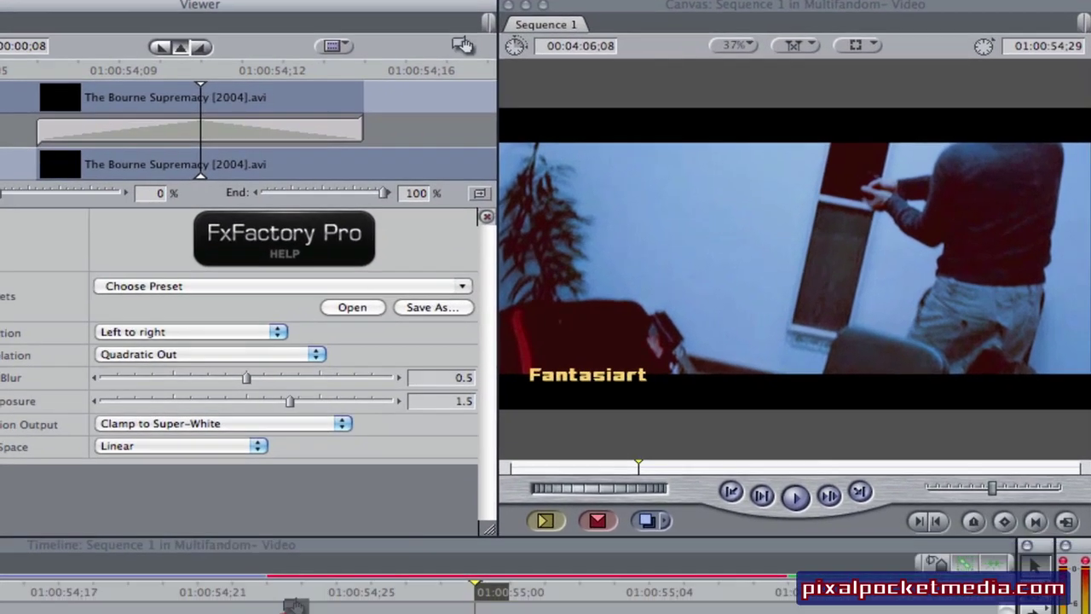
pyautogui.click(262, 613)
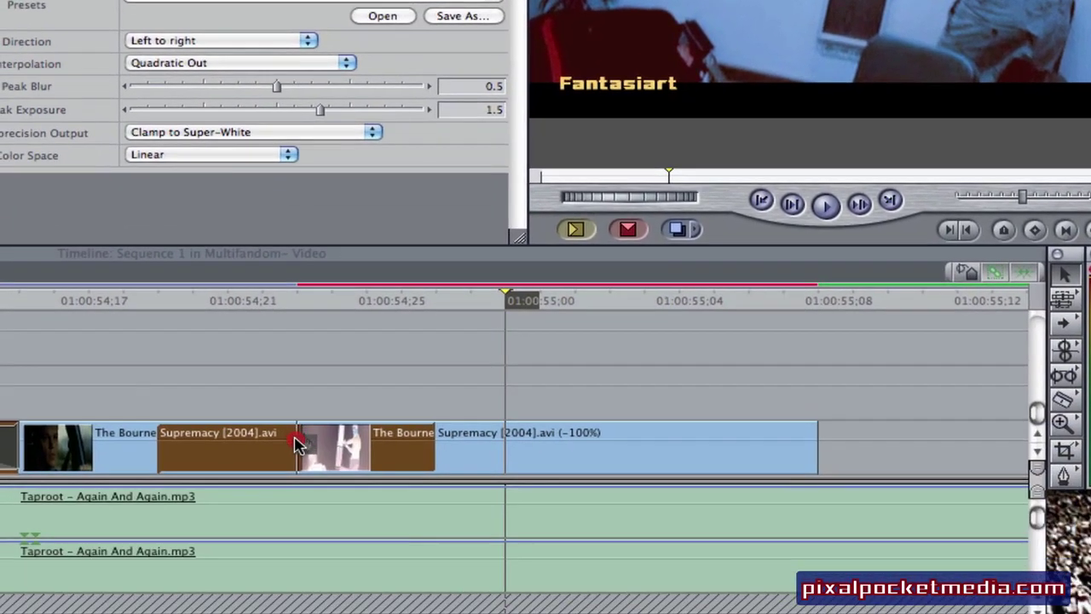
pyautogui.click(347, 303)
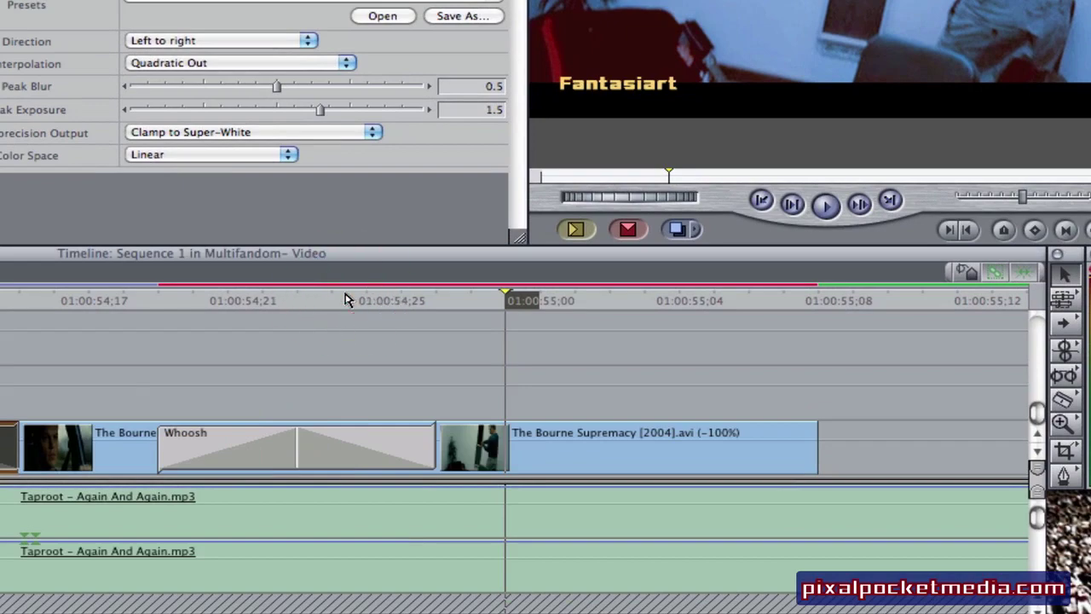
pyautogui.click(334, 301)
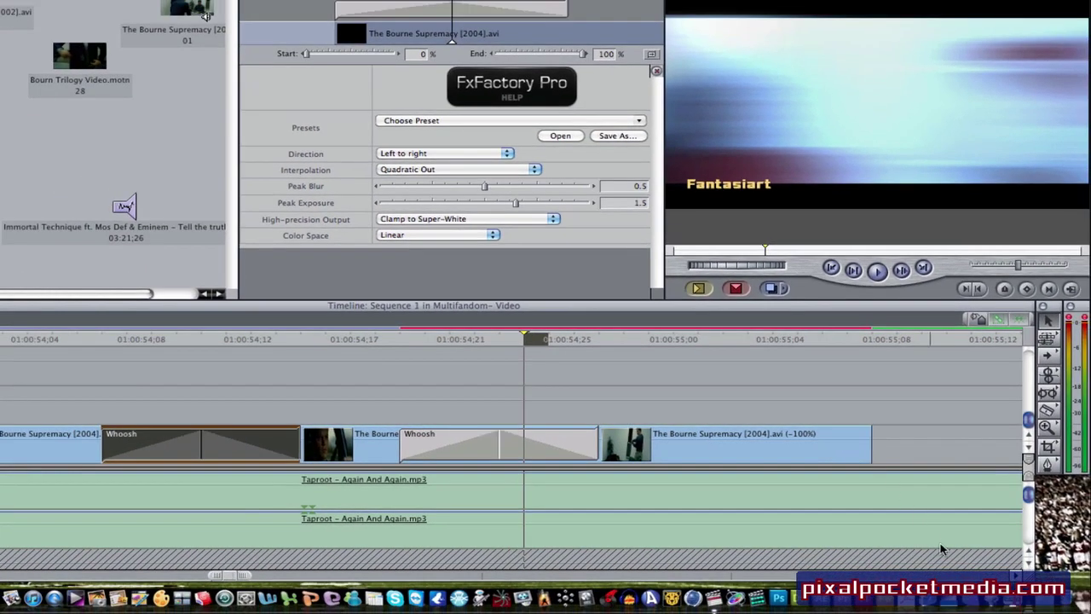
# Paste a copy of the reversed clip on V1 at about 01:00:55;12 and extend the copy's end to about 01:00:57;06
pyautogui.hscroll(5, 460, 461)
pyautogui.moveTo(372, 436); pyautogui.dragTo(423, 435)
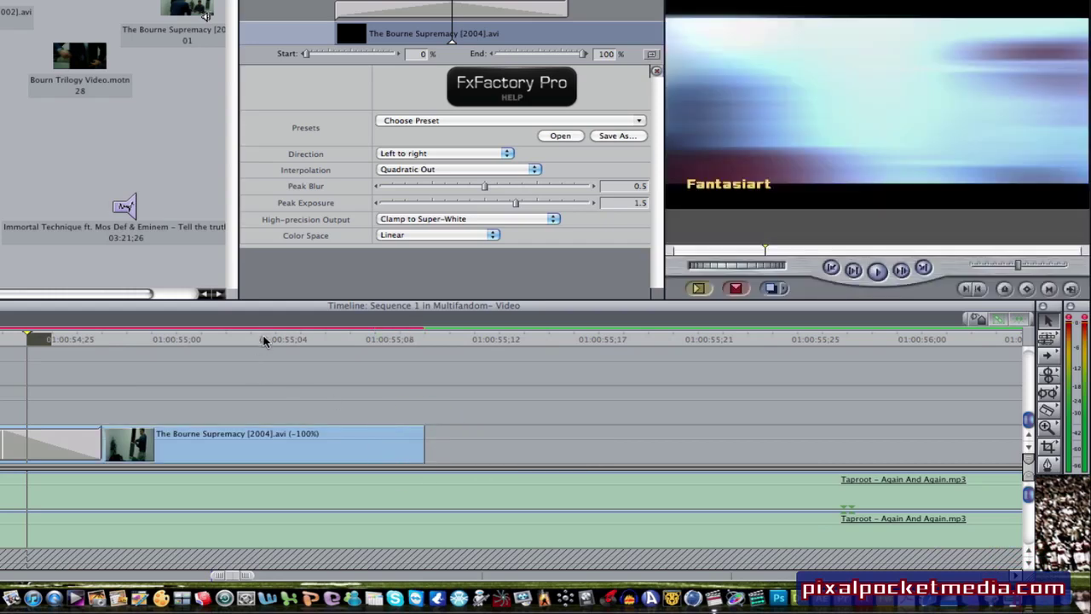
pyautogui.click(274, 339)
pyautogui.click(321, 444)
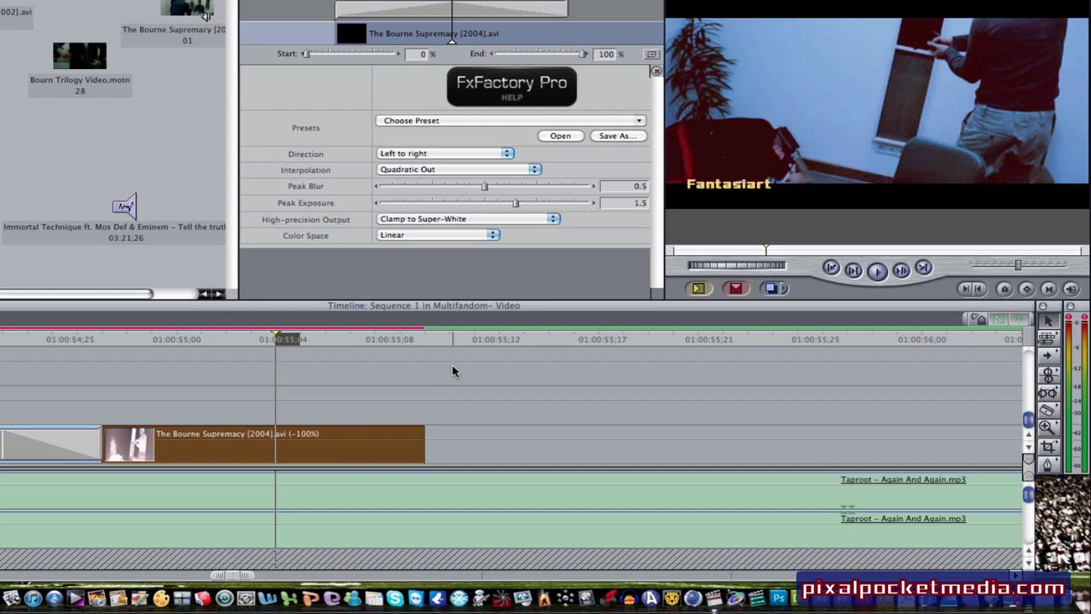
pyautogui.click(468, 338)
pyautogui.rightClick(472, 448)
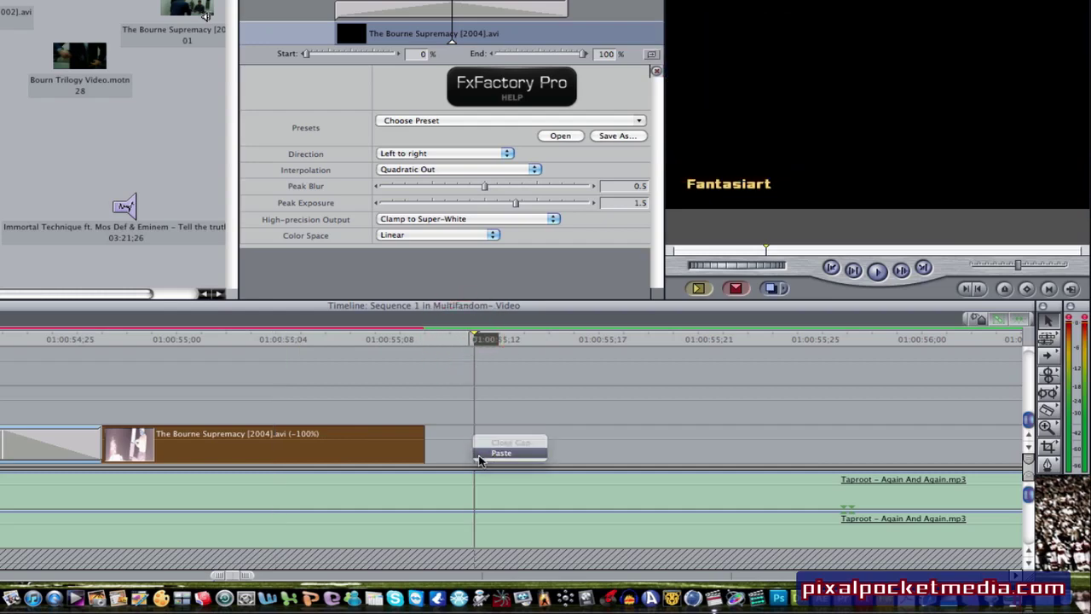
pyautogui.click(494, 453)
pyautogui.moveTo(895, 442); pyautogui.dragTo(1084, 447)
pyautogui.moveTo(871, 434); pyautogui.dragTo(669, 449)
# Split the extended copy at about 01:00:56;19, delete the part before the cut, and preview the remainder at 01:00:56;23
pyautogui.click(260, 341)
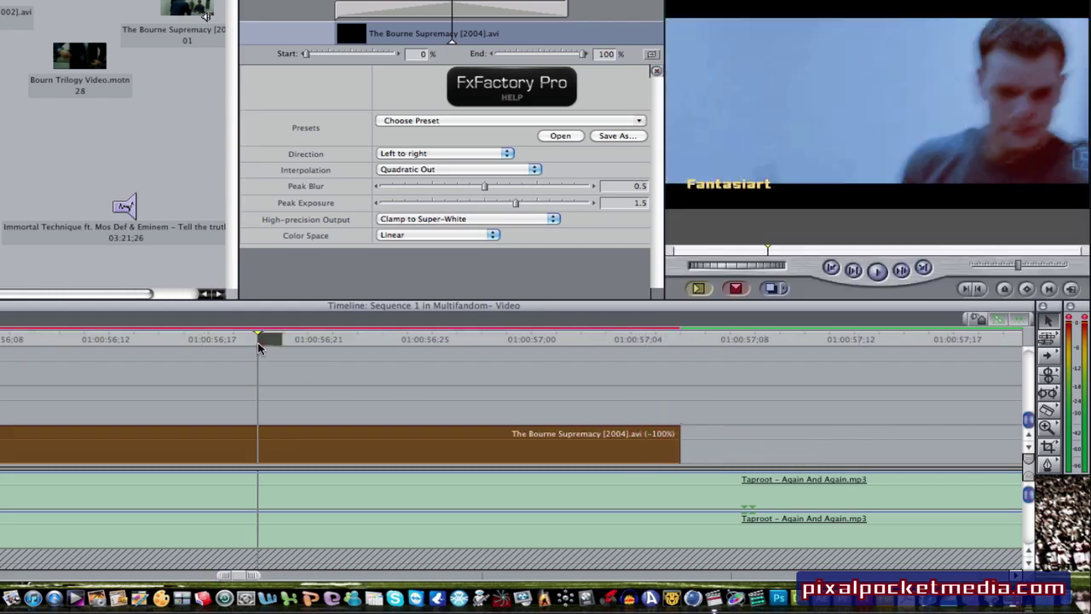
pyautogui.press('b')
pyautogui.click(259, 433)
pyautogui.press('a')
pyautogui.click(204, 435)
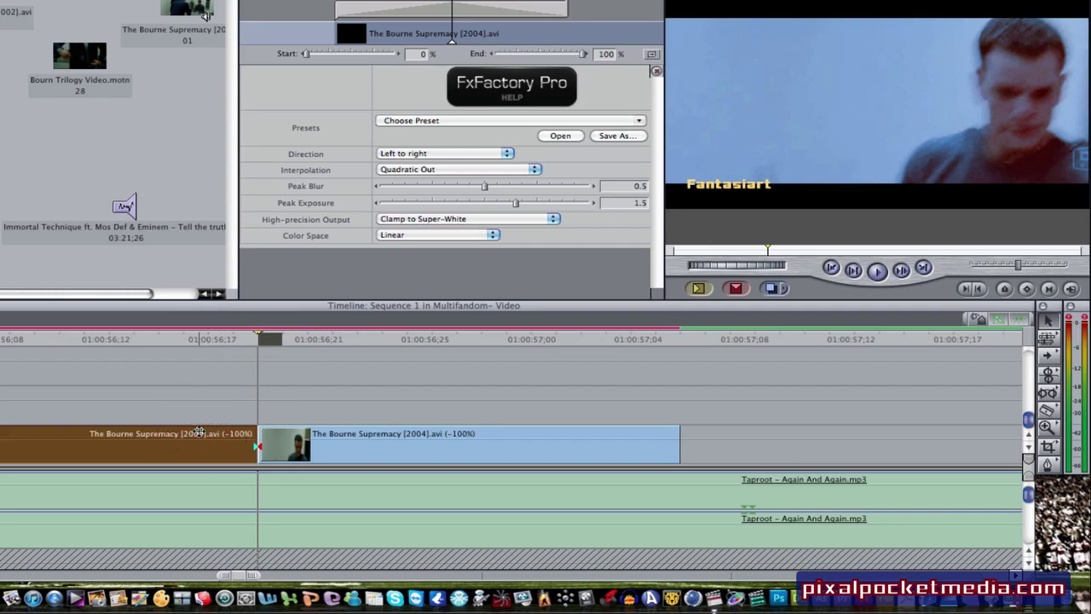
pyautogui.press('Delete')
pyautogui.click(368, 341)
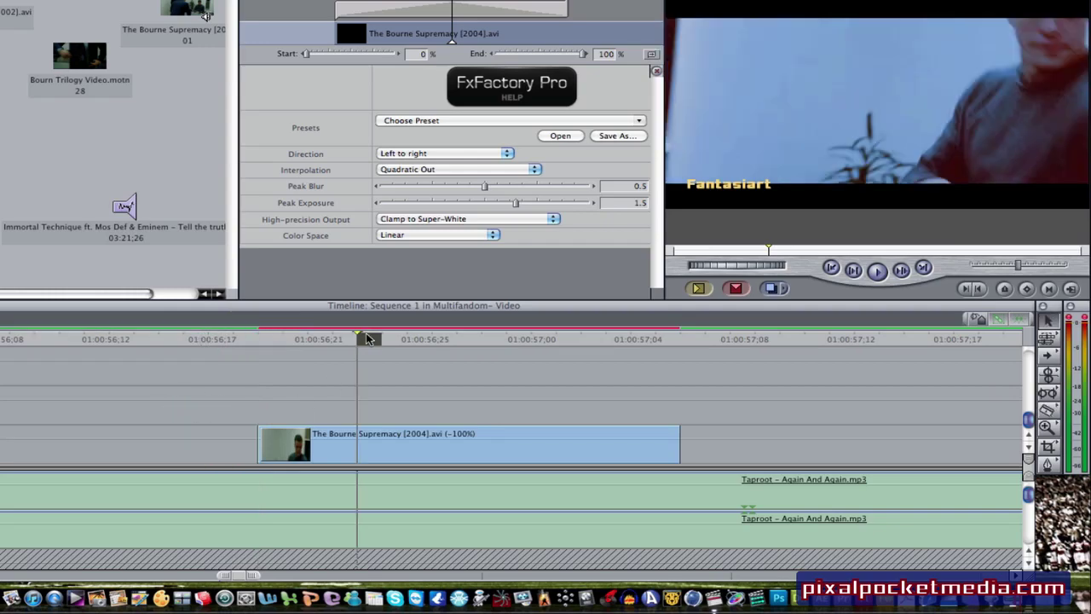
# Change the remaining reversed clip's speed to a rate of 50%
pyautogui.doubleClick(383, 443)
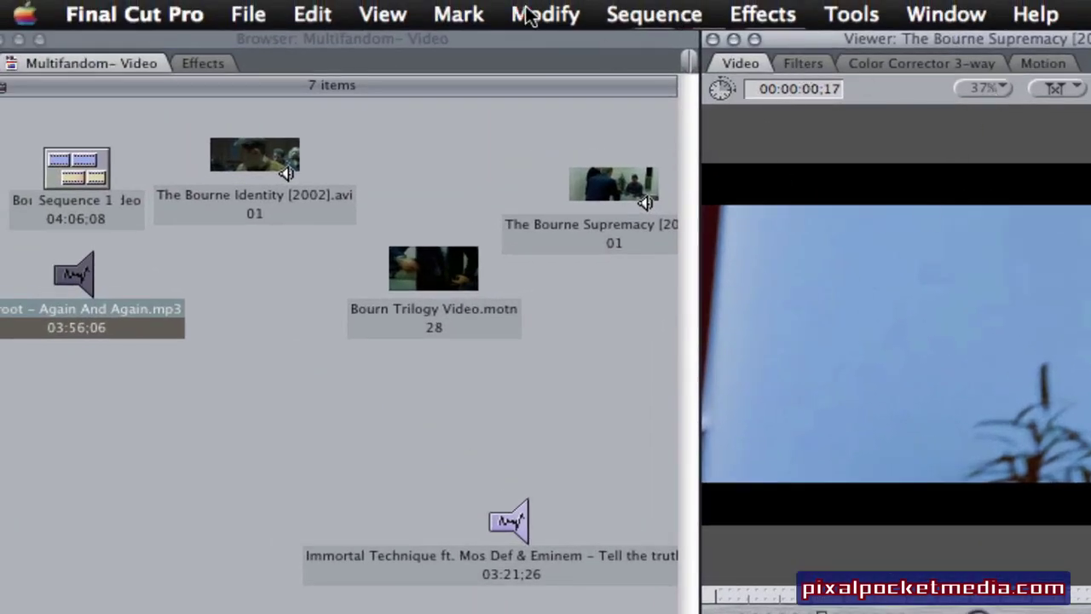
pyautogui.click(526, 14)
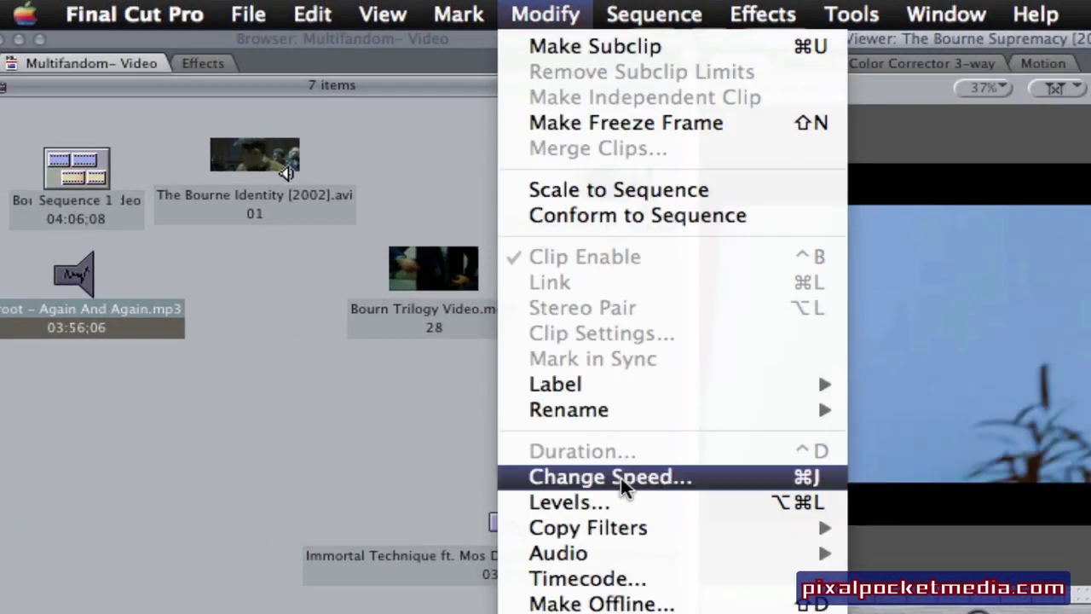
pyautogui.click(621, 477)
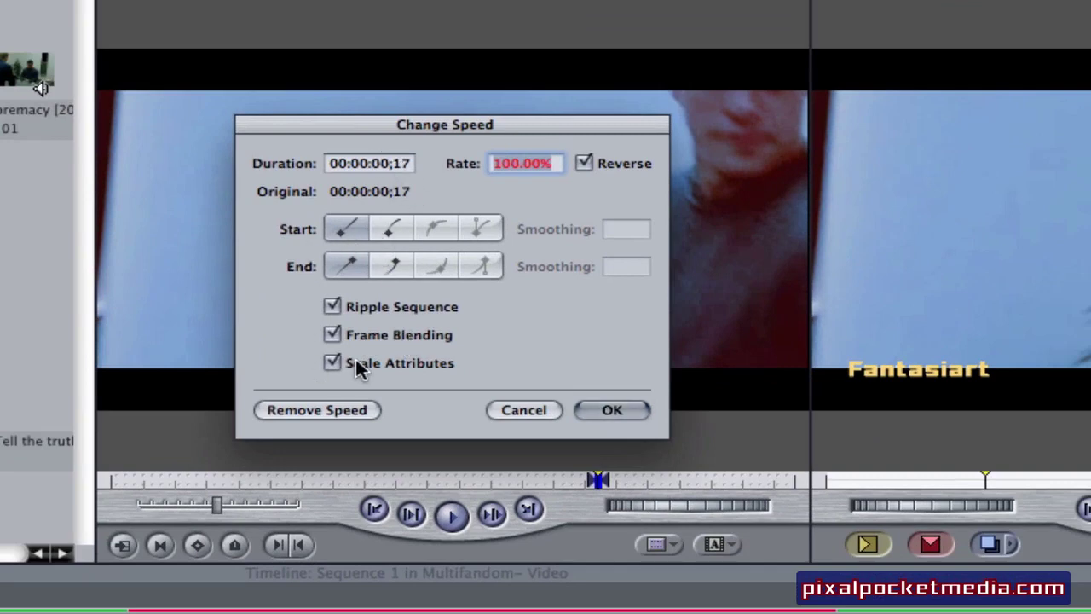
pyautogui.click(543, 162)
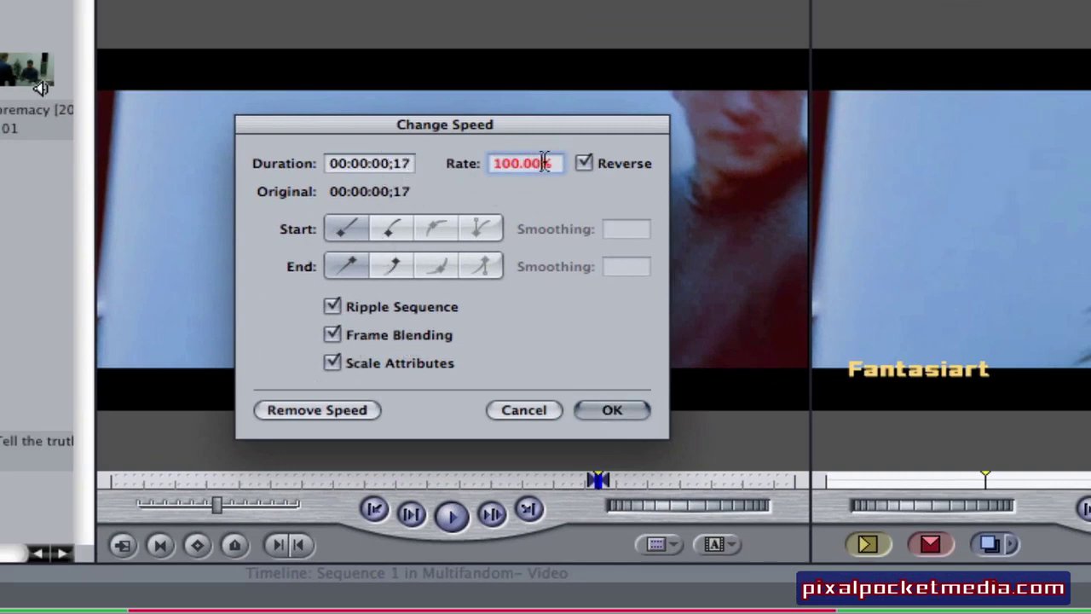
pyautogui.click(519, 163)
pyautogui.press('BackSpace')
pyautogui.press('BackSpace')
pyautogui.press('BackSpace')
pyautogui.press('BackSpace')
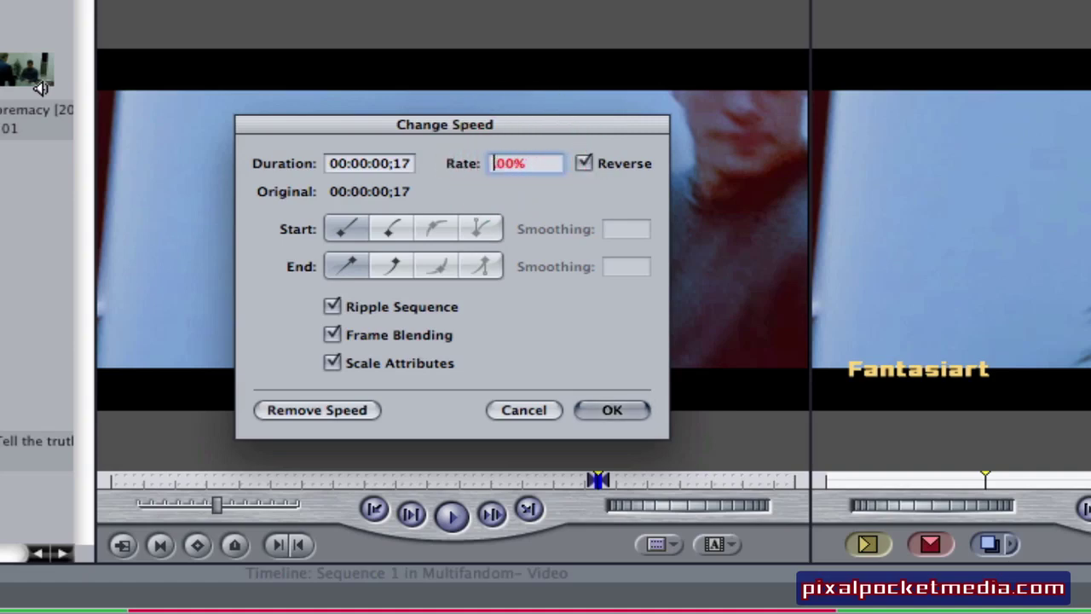
pyautogui.write('50')
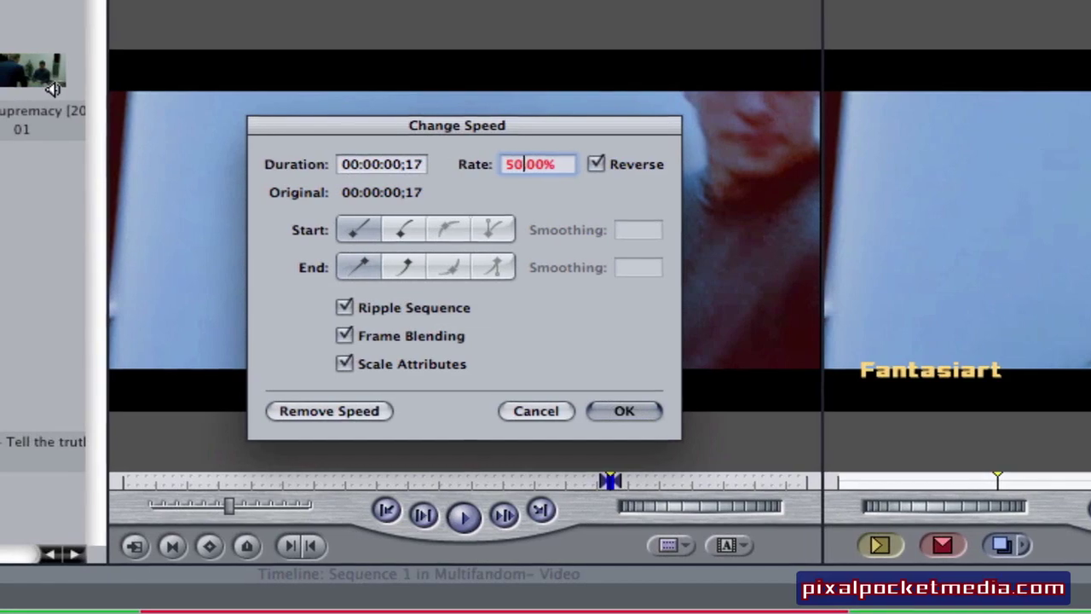
pyautogui.write('.')
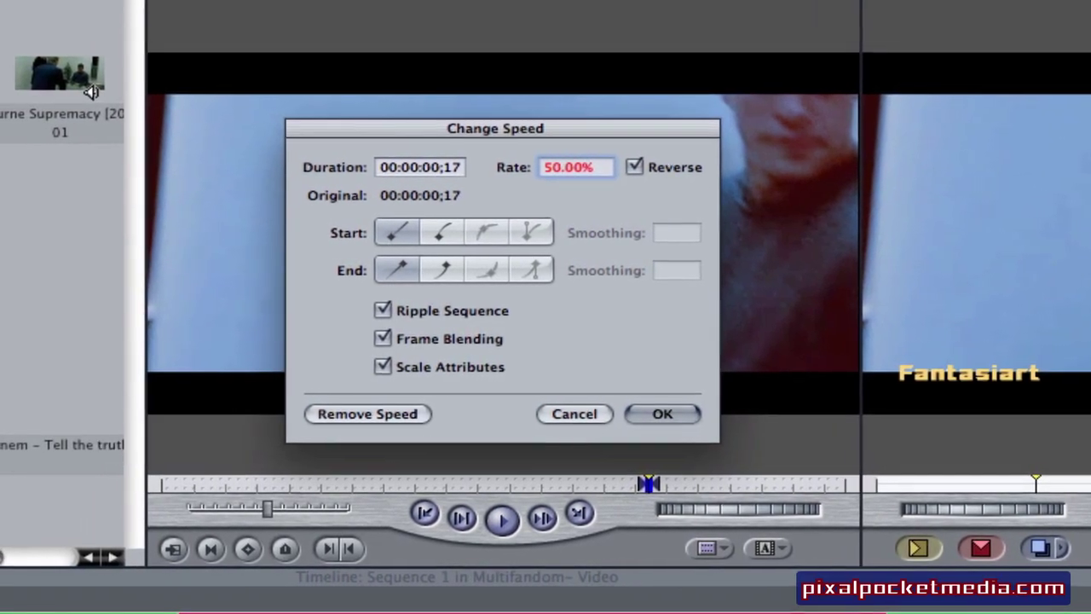
pyautogui.moveTo(439, 130); pyautogui.dragTo(256, 108)
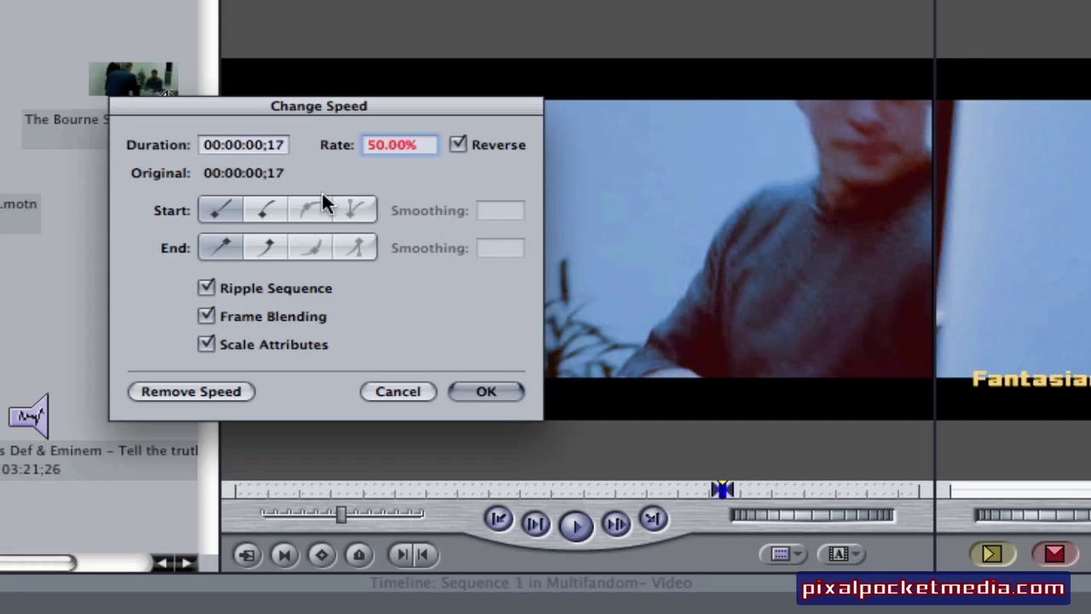
pyautogui.moveTo(247, 104); pyautogui.dragTo(268, 90)
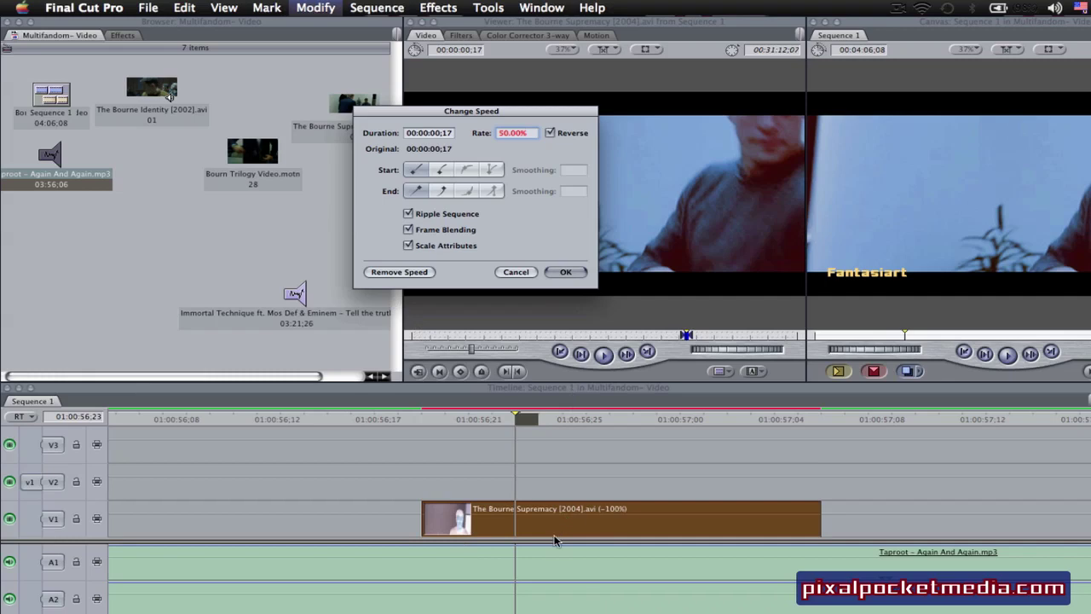
pyautogui.click(565, 272)
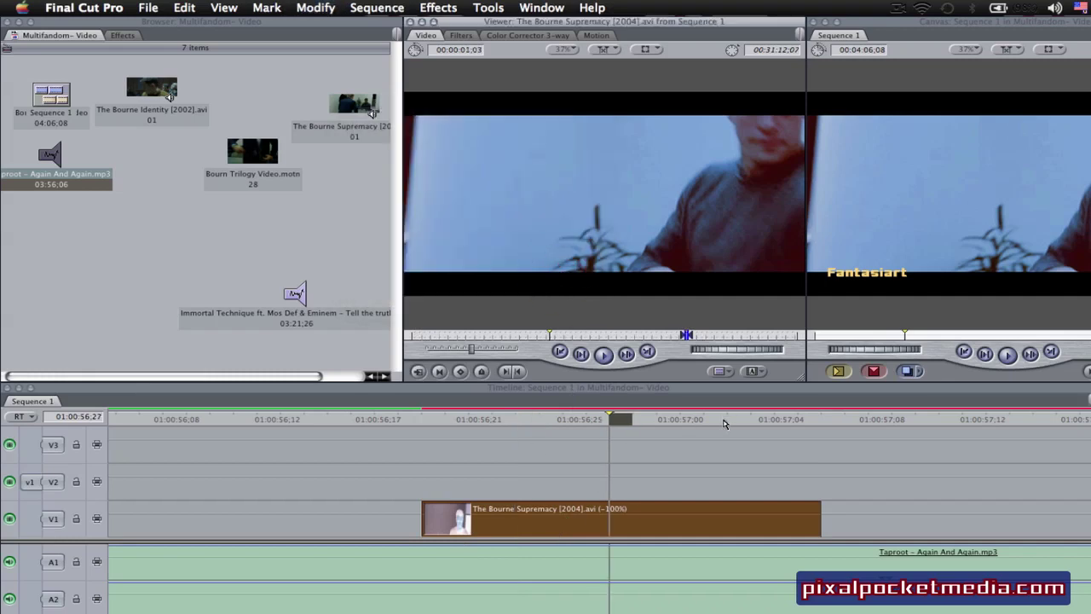
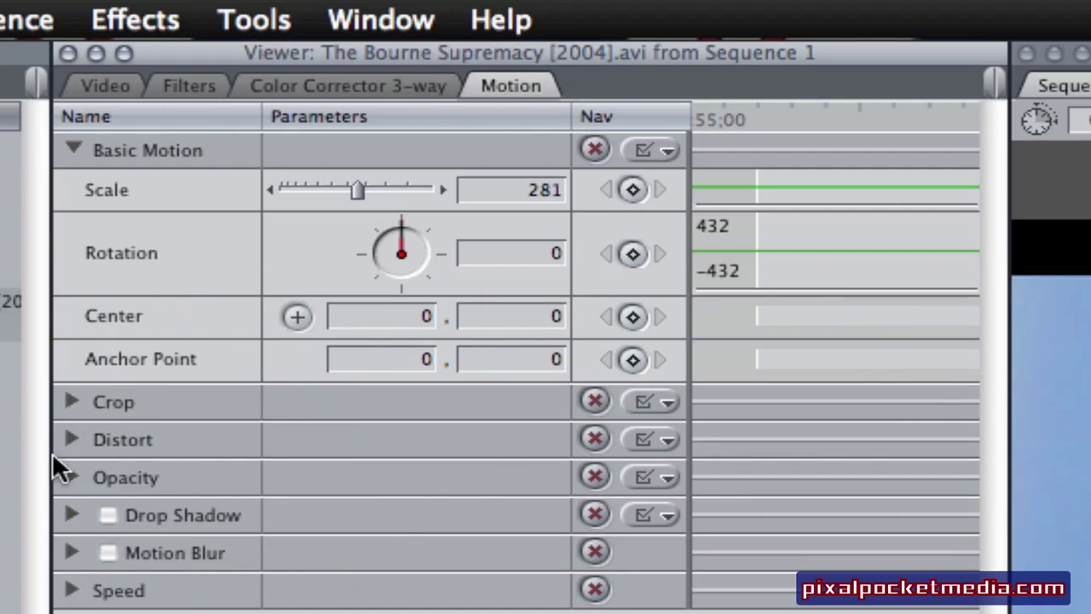
# Enable Motion Blur for the reversed 50% clip, keeping % Blur at 500, and set its samples to 32
pyautogui.click(107, 552)
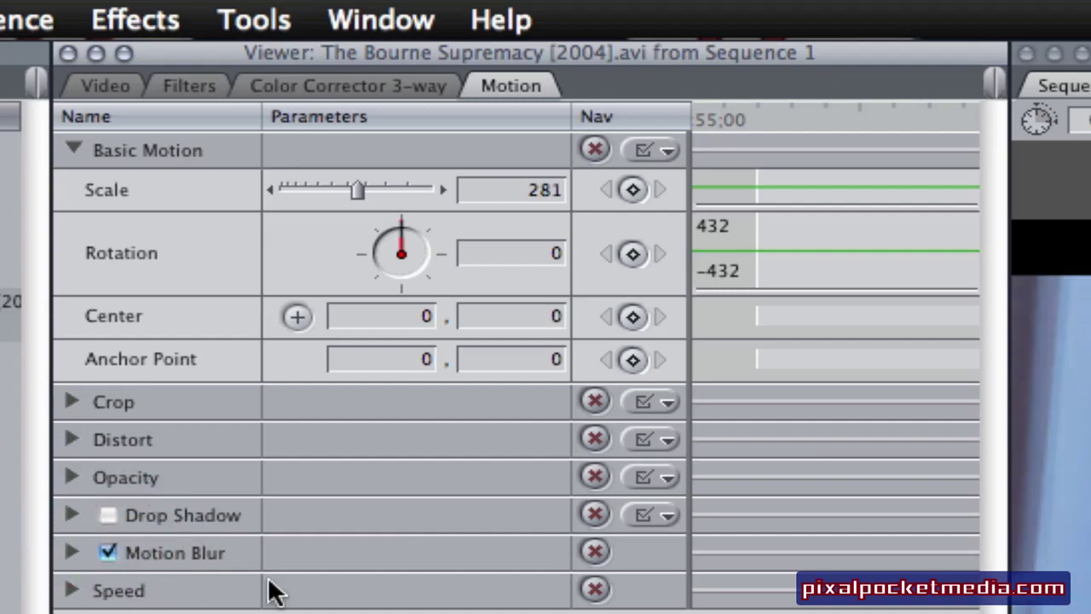
pyautogui.click(68, 550)
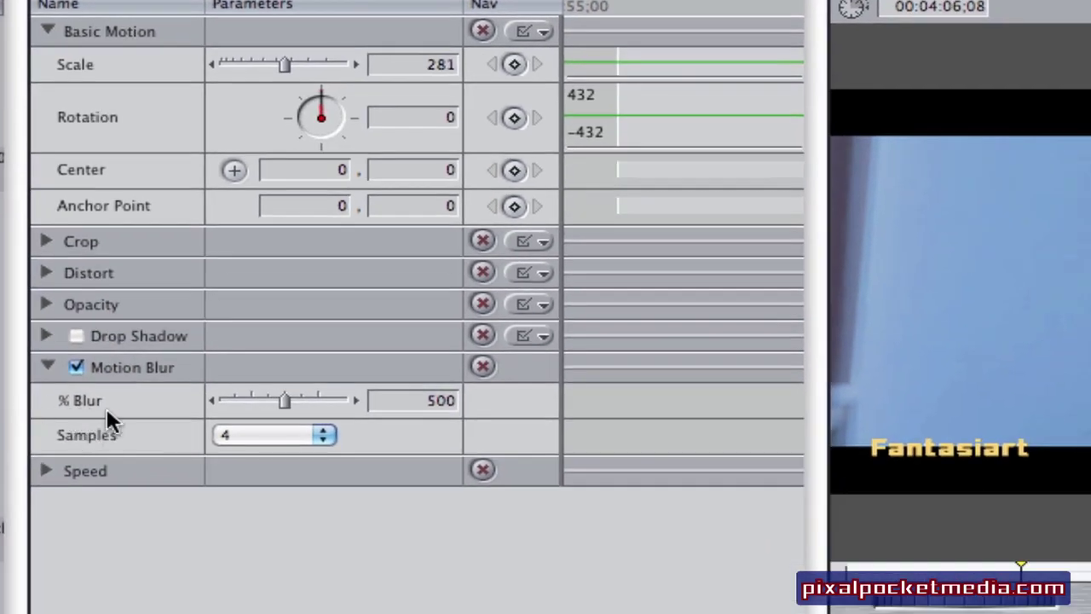
pyautogui.click(258, 433)
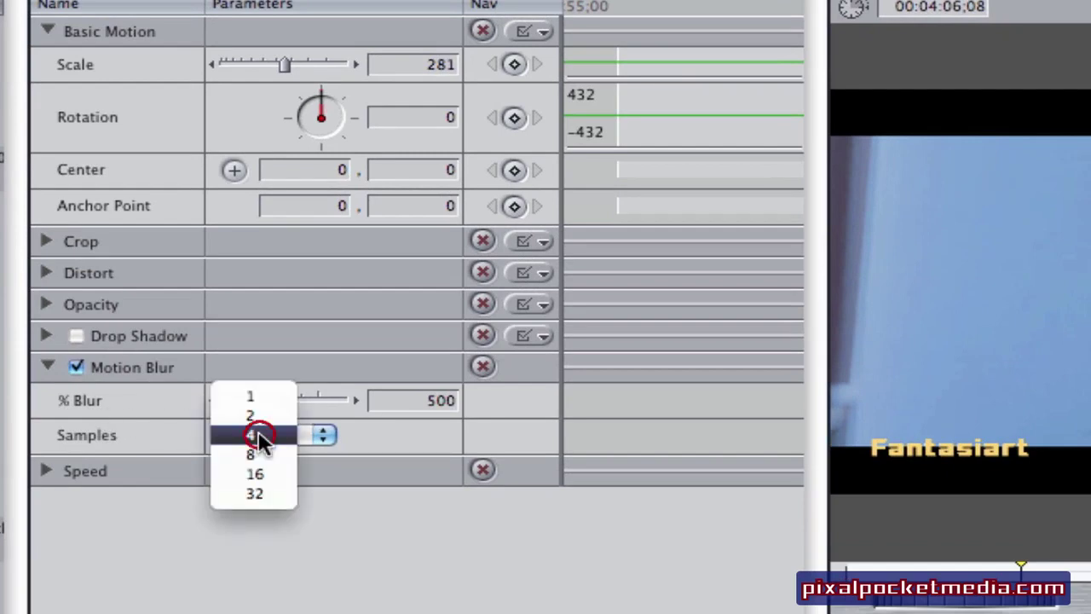
pyautogui.click(242, 434)
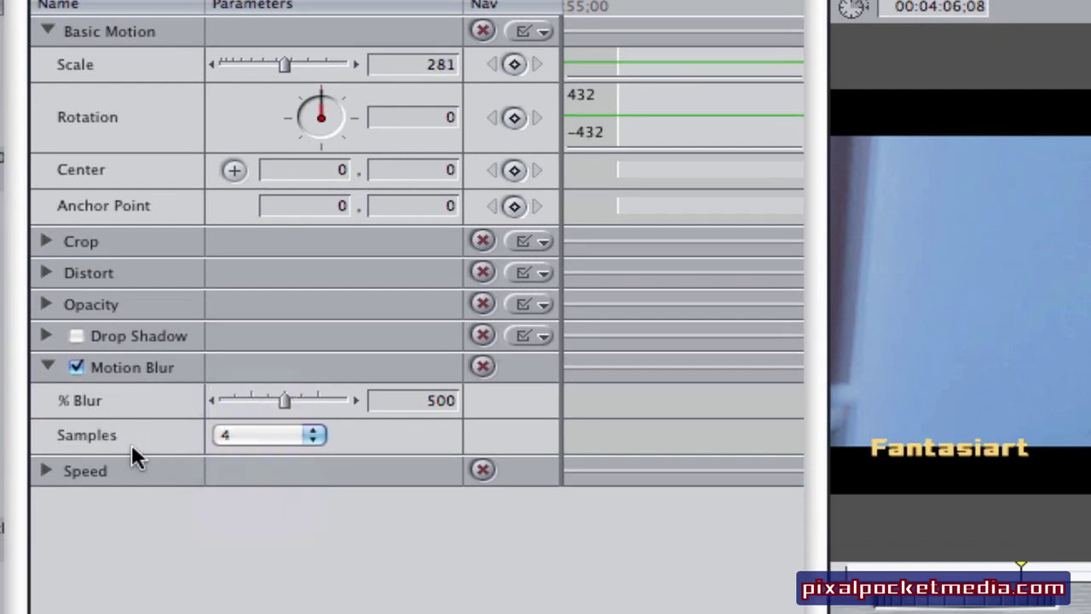
pyautogui.click(266, 433)
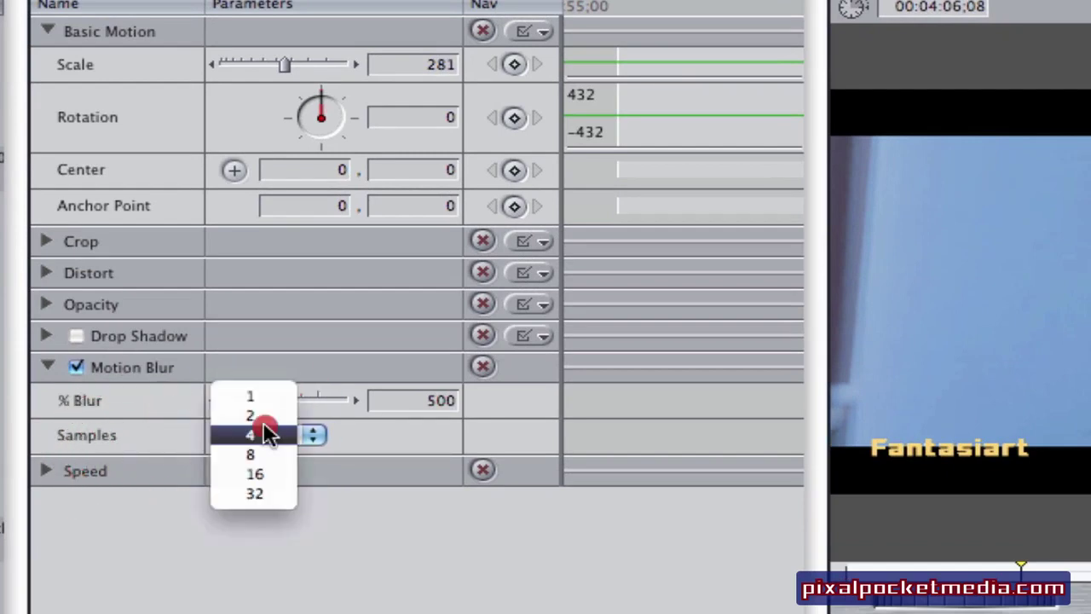
pyautogui.click(266, 496)
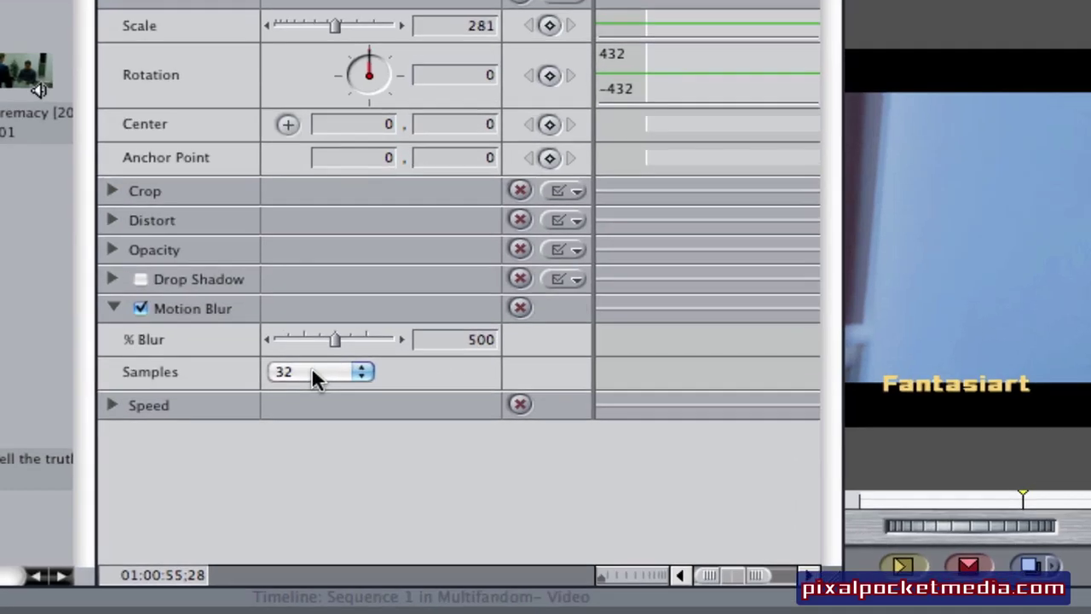
pyautogui.click(311, 378)
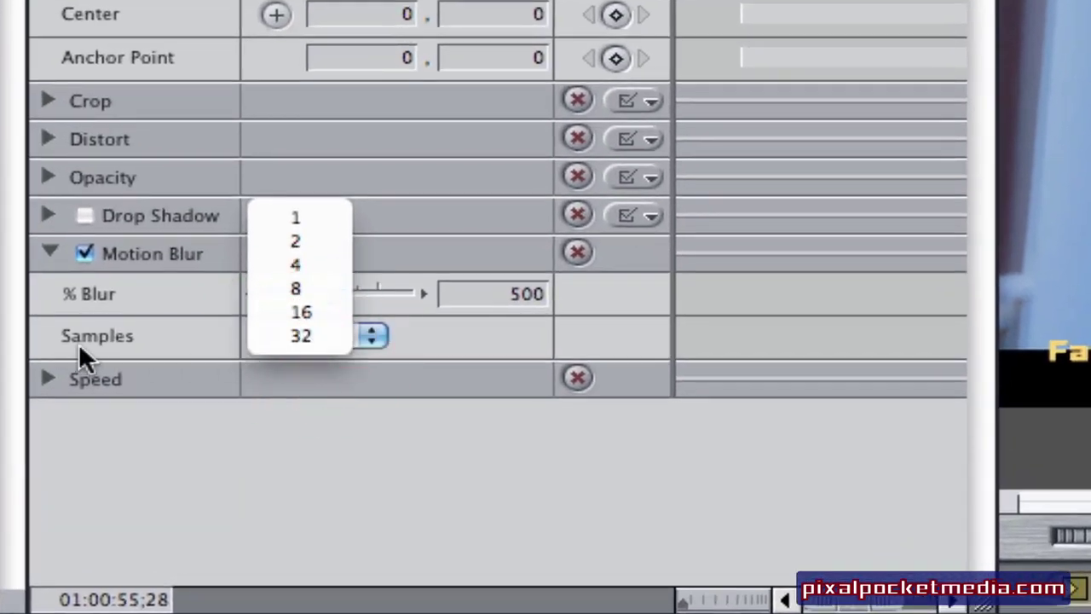
pyautogui.click(176, 333)
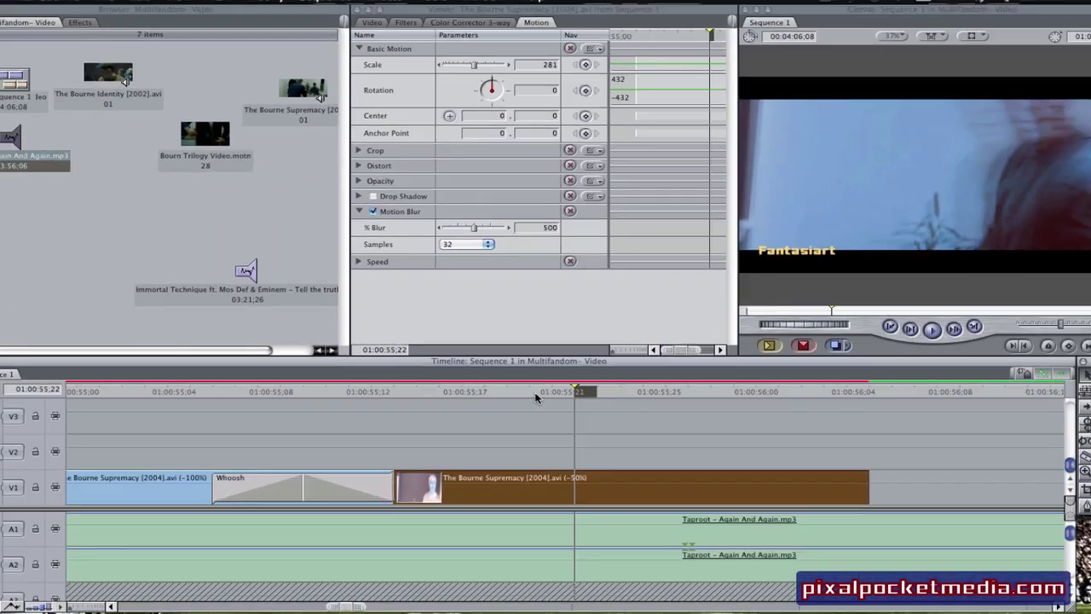
# Preview the motion-blurred frame at 01:00:55;20, and place the playhead at 01:00:54;19 ahead of the unrendered section
pyautogui.press('Left')
pyautogui.press('Left')
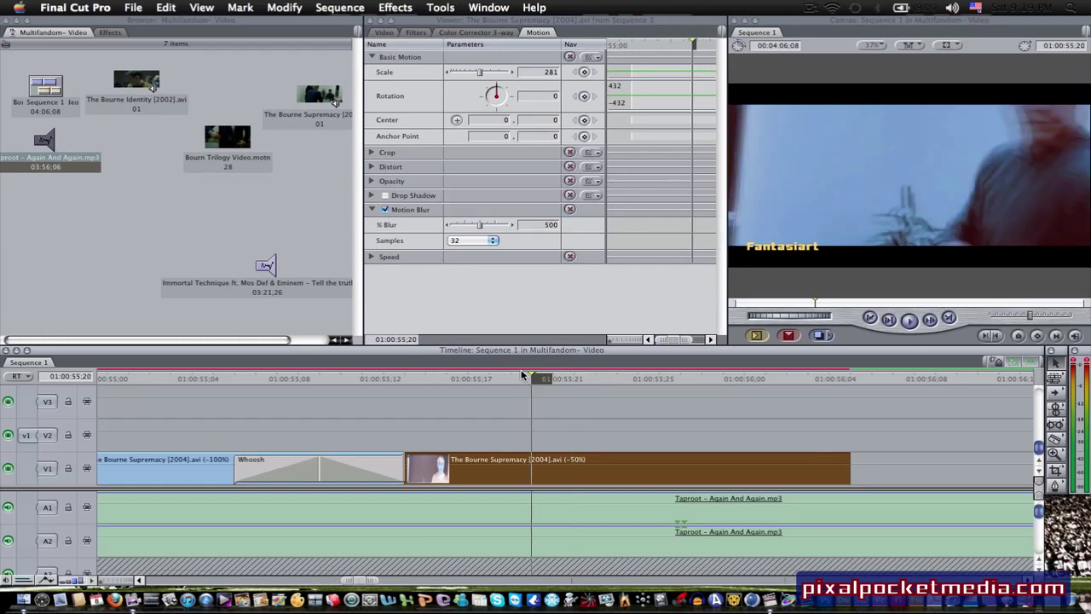
pyautogui.click(139, 579)
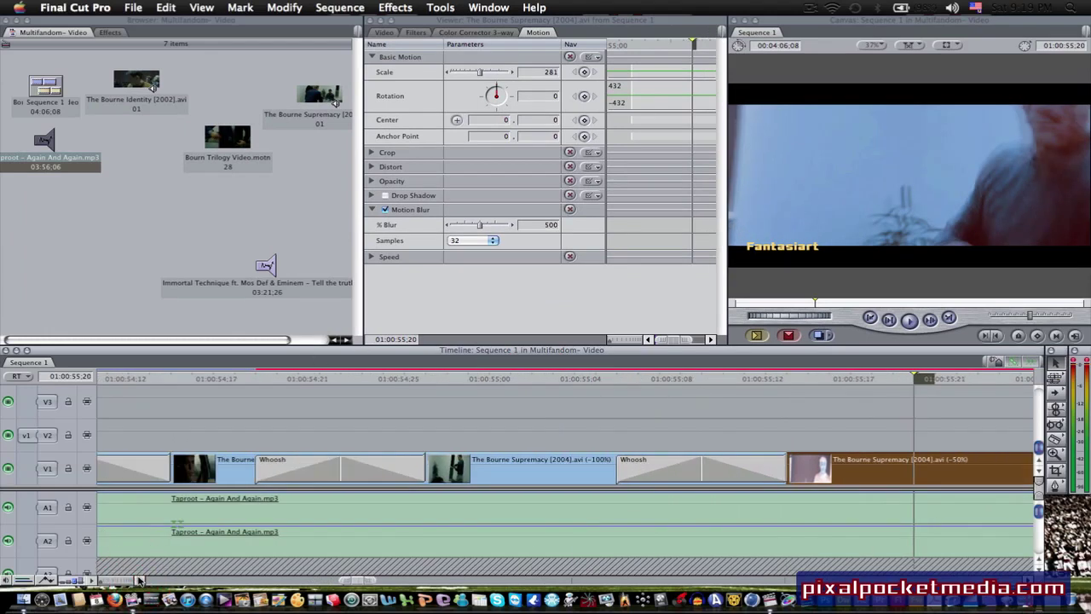
pyautogui.click(256, 378)
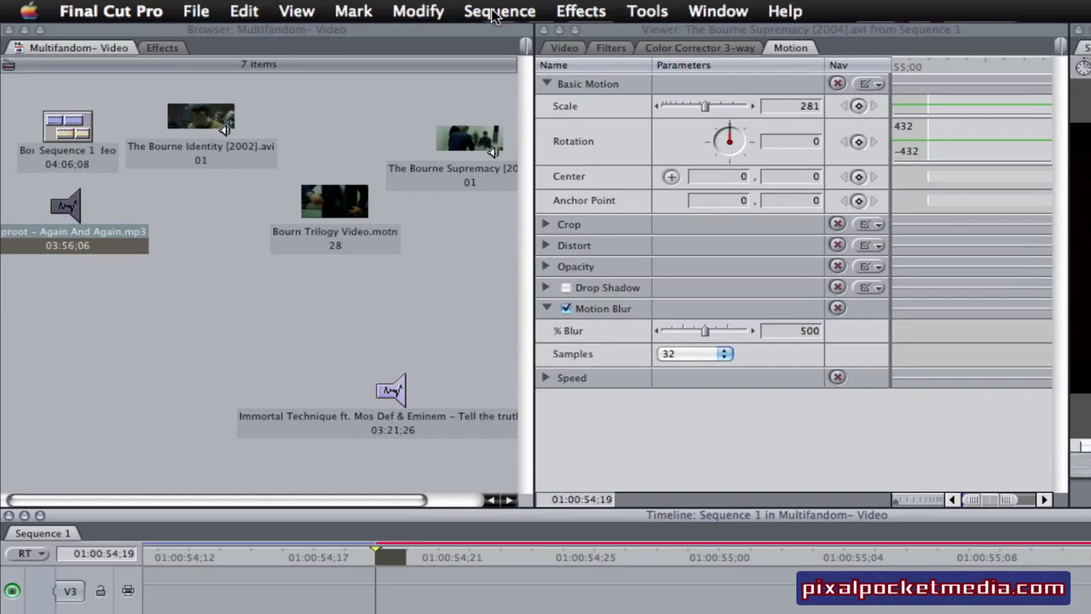
# Render all of the sequence's video and audio with the Both option
pyautogui.click(493, 15)
pyautogui.moveTo(576, 46)
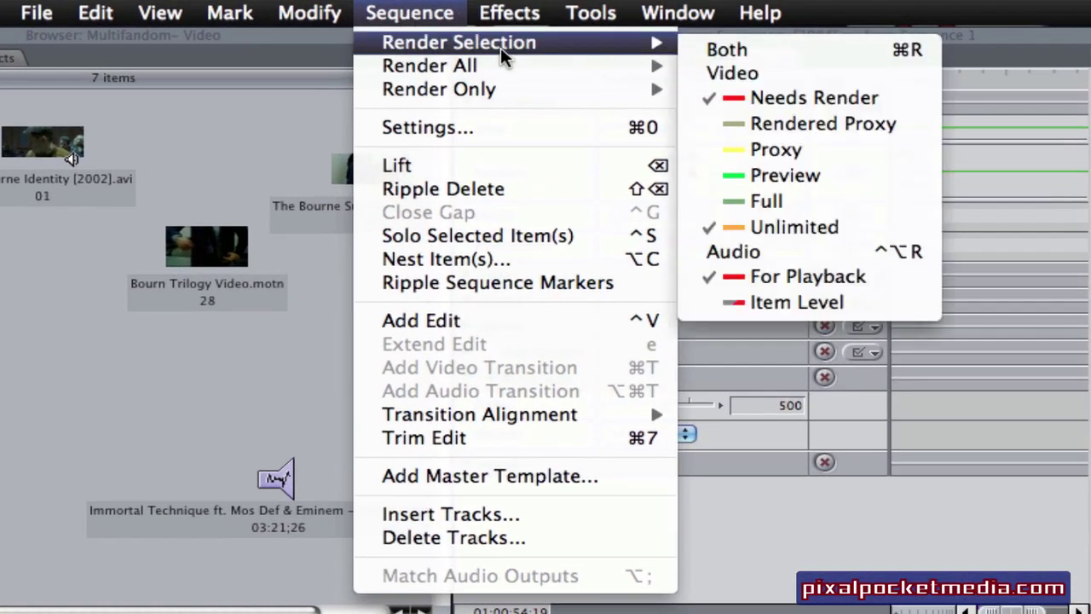
pyautogui.moveTo(589, 68)
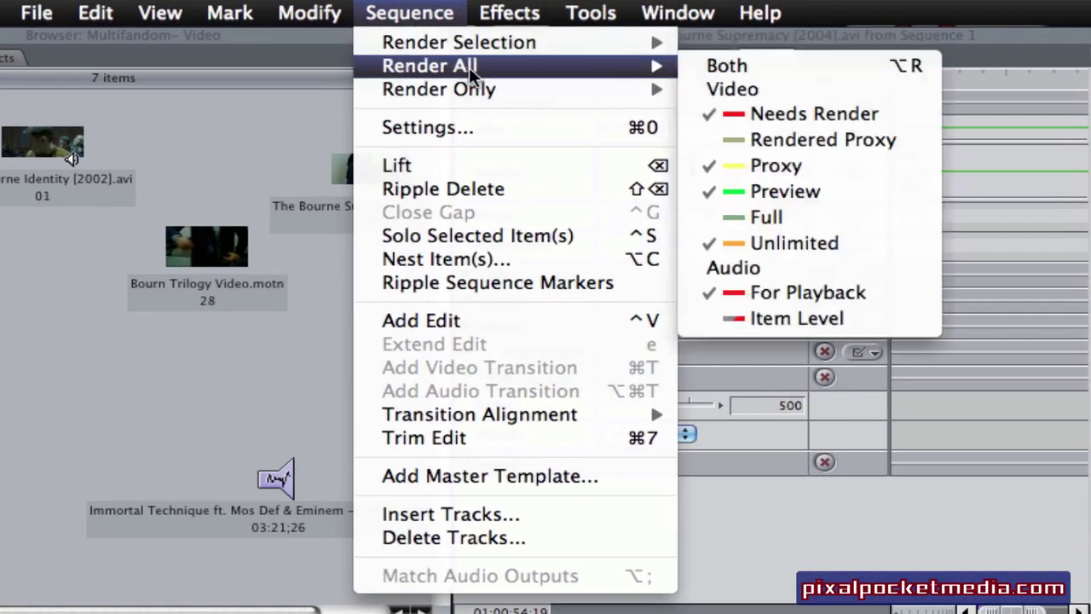
pyautogui.click(730, 70)
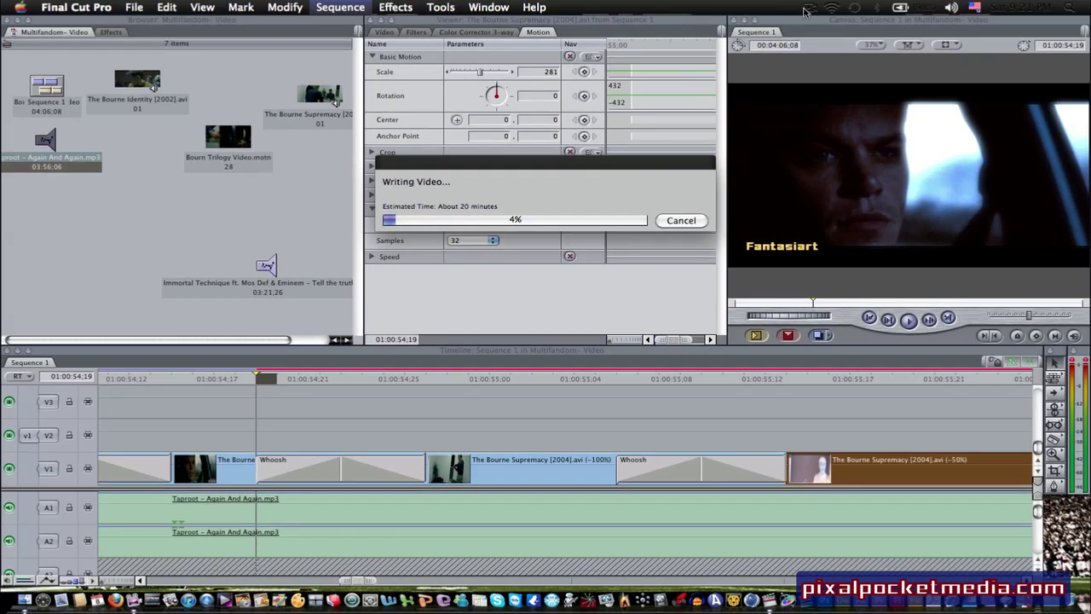
pyautogui.click(828, 0)
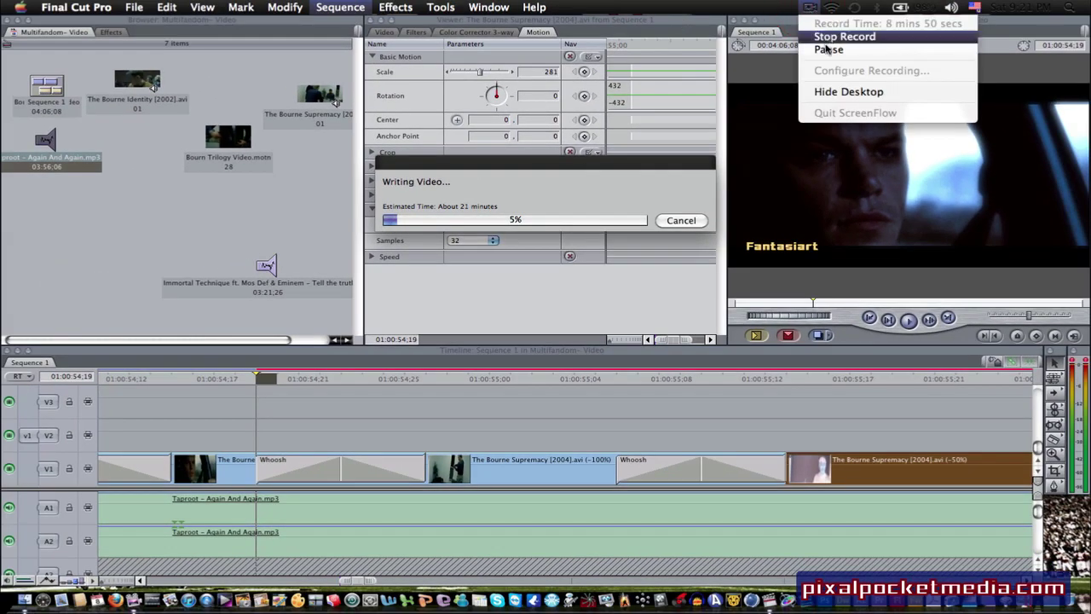
pyautogui.click(826, 49)
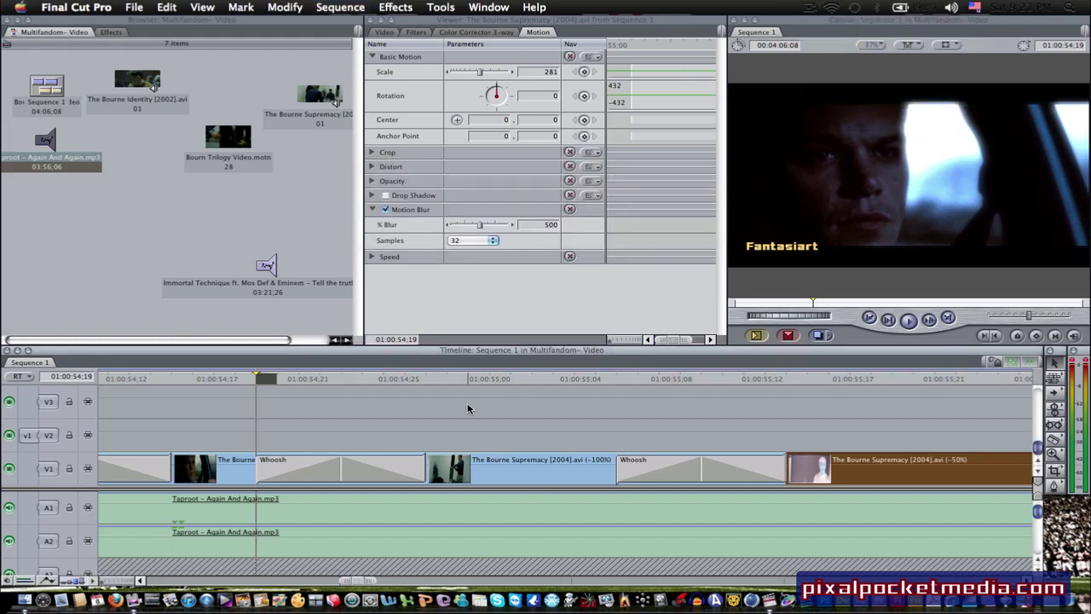
# Place the playhead at 01:00:54;05 and select the V1 clips and Whoosh transitions from about 01:00:54;00 through the last reversed clip
pyautogui.click(232, 378)
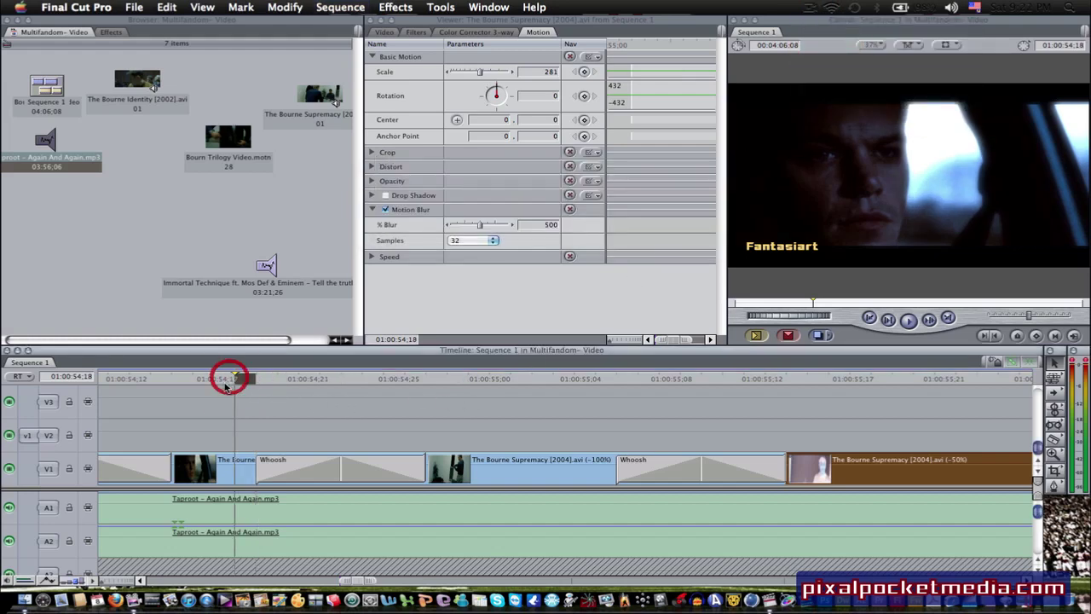
pyautogui.click(140, 579)
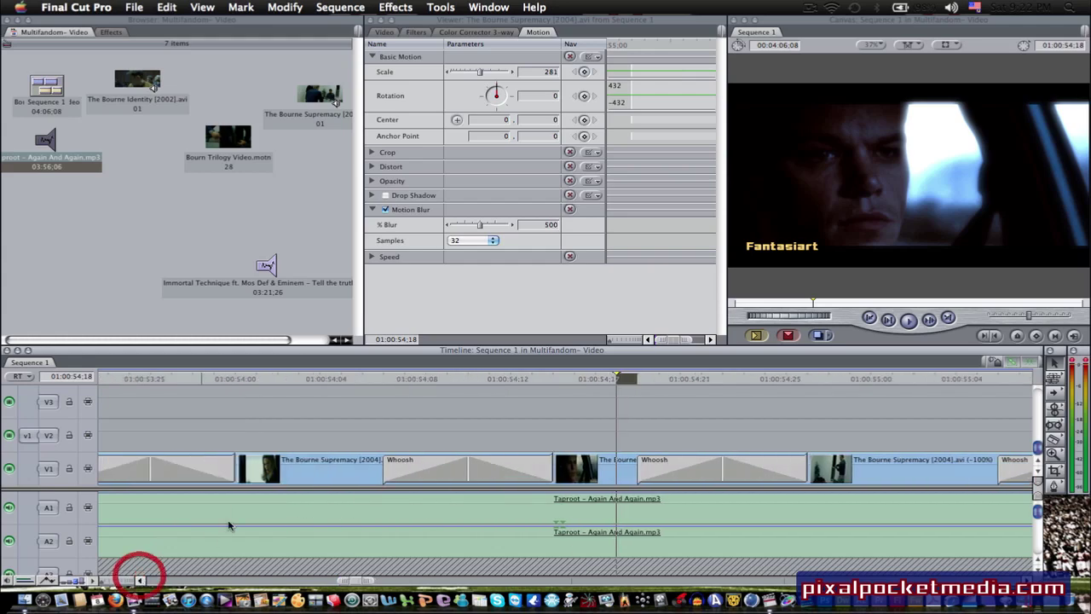
pyautogui.click(344, 378)
pyautogui.moveTo(322, 424); pyautogui.dragTo(351, 479)
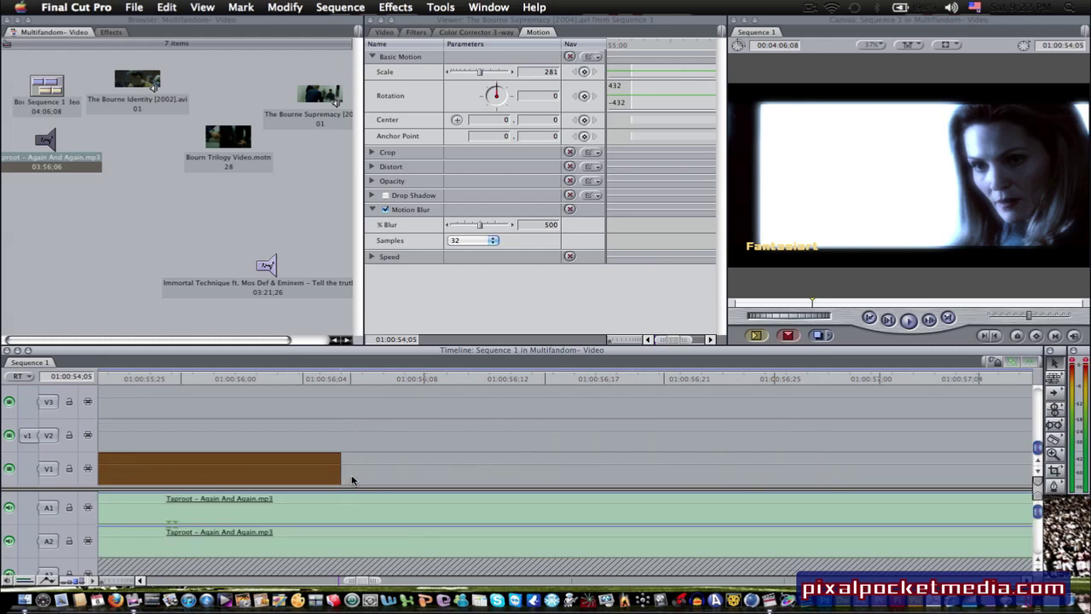
pyautogui.click(138, 581)
pyautogui.click(136, 580)
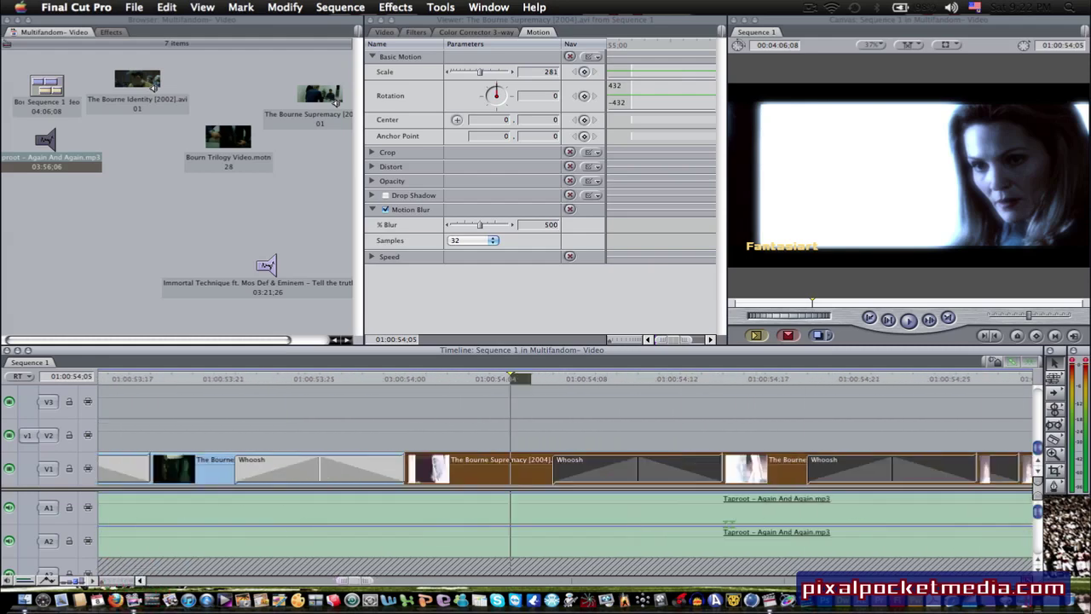
# Review the rendered edit from 01:00:54;03 onward and inspect the motion-blurred frame at 01:00:55;21
pyautogui.click(337, 384)
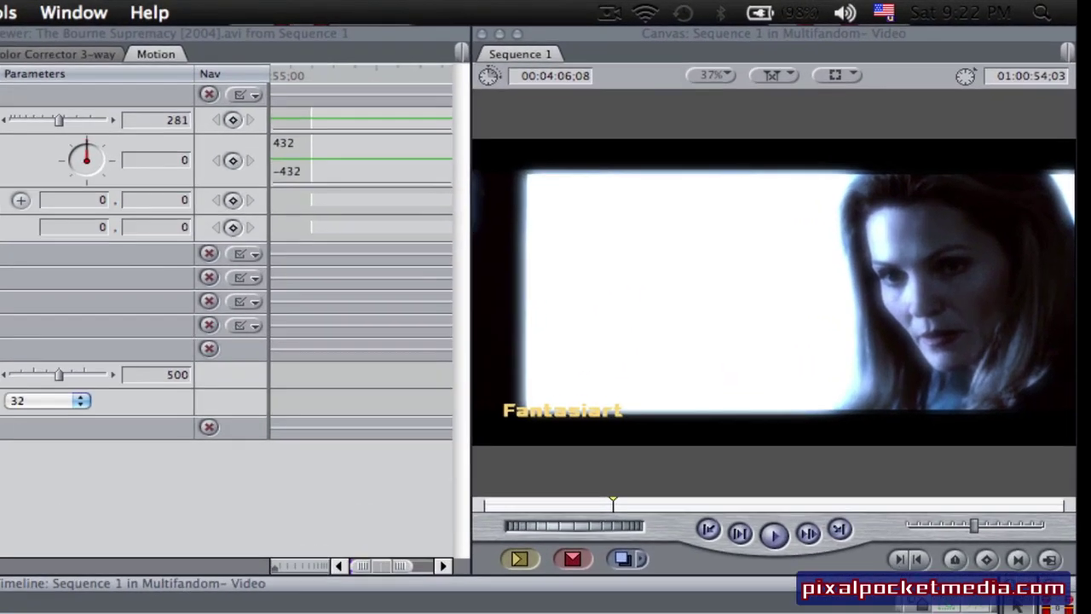
pyautogui.press('Right')
pyautogui.press('Right')
pyautogui.press('Right')
pyautogui.press('Right')
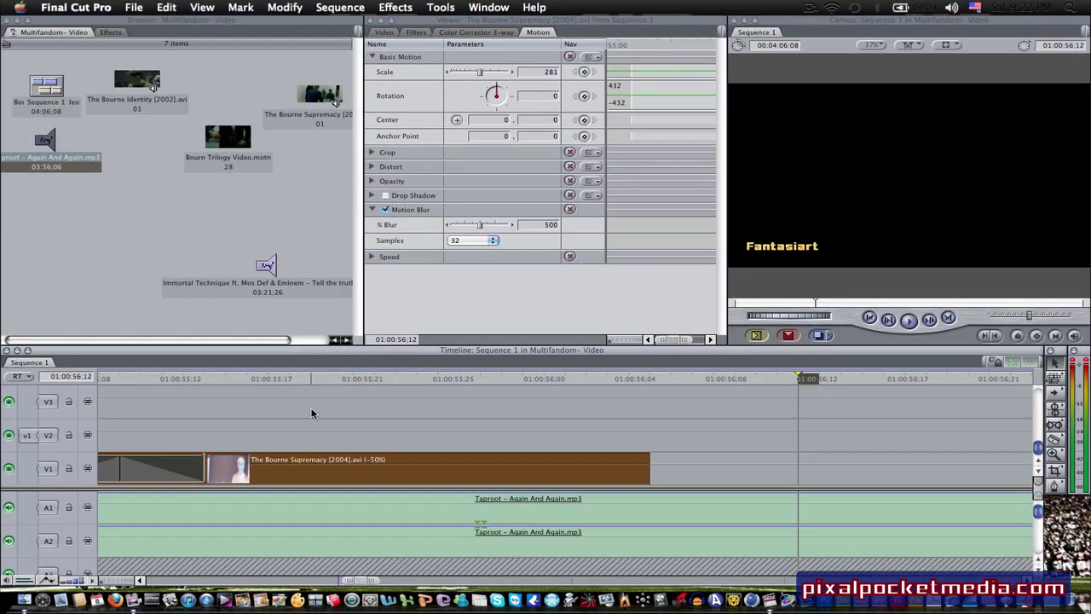
pyautogui.click(351, 379)
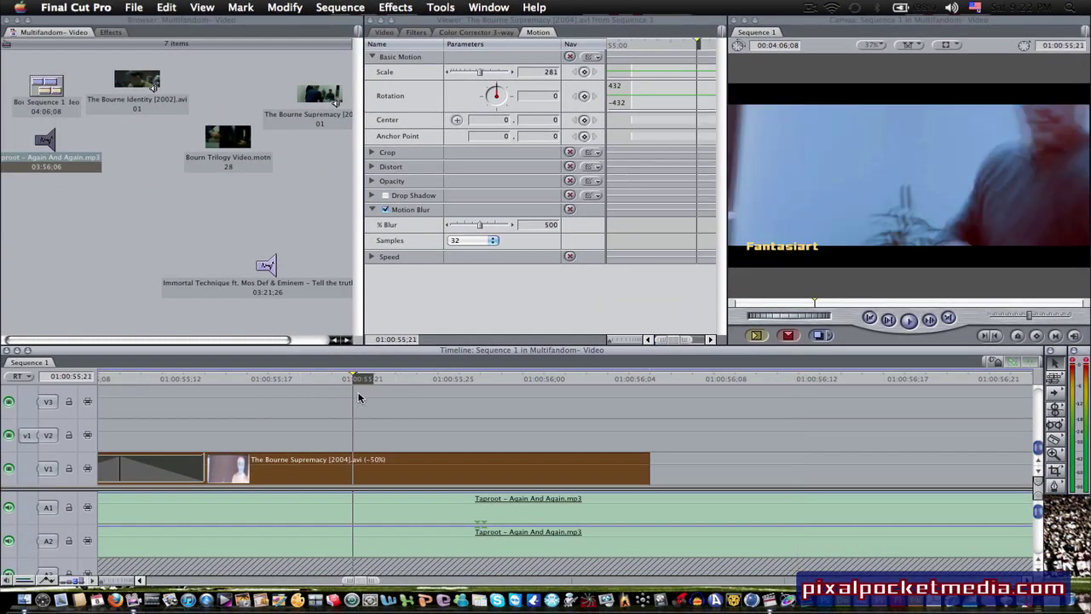
# Try to paste a copy of the motion-blurred clip on V1 at 01:00:56;07, and undo the paste
pyautogui.click(478, 466)
pyautogui.click(522, 379)
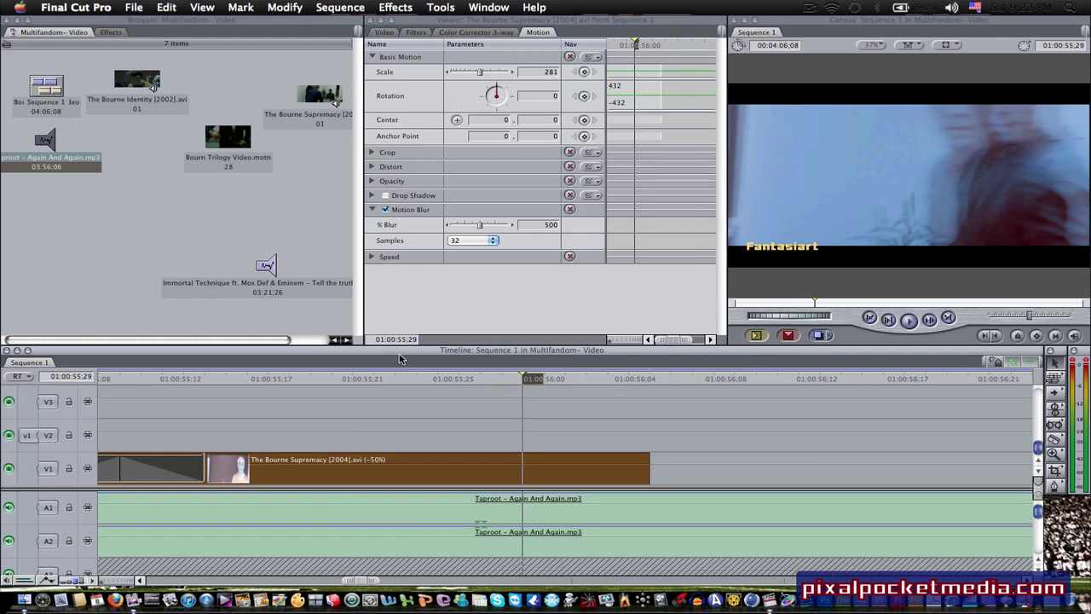
pyautogui.click(683, 382)
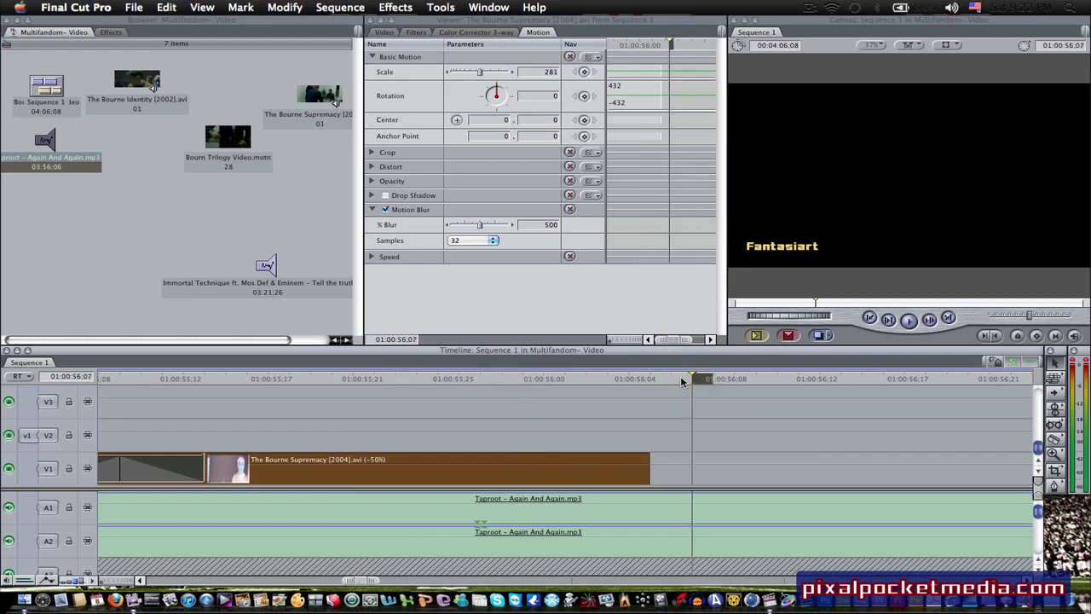
pyautogui.press('super+v')
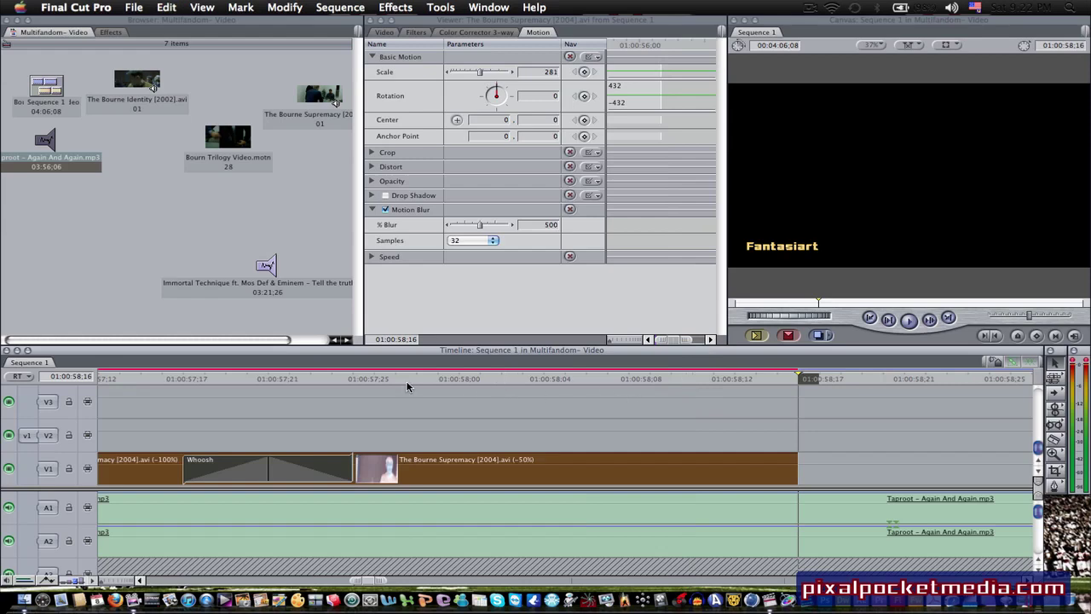
pyautogui.click(166, 8)
pyautogui.click(175, 23)
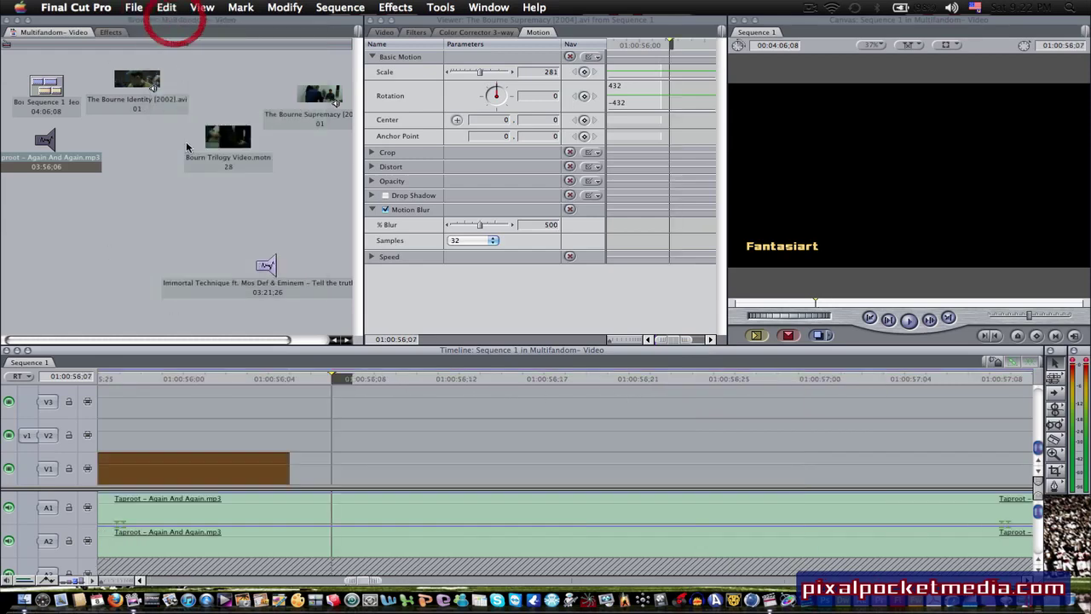
# Paste a copy of only the motion-blurred reversed clip on V1 at 01:00:56;09 and preview it at 01:00:56;15
pyautogui.click(381, 478)
pyautogui.click(227, 465)
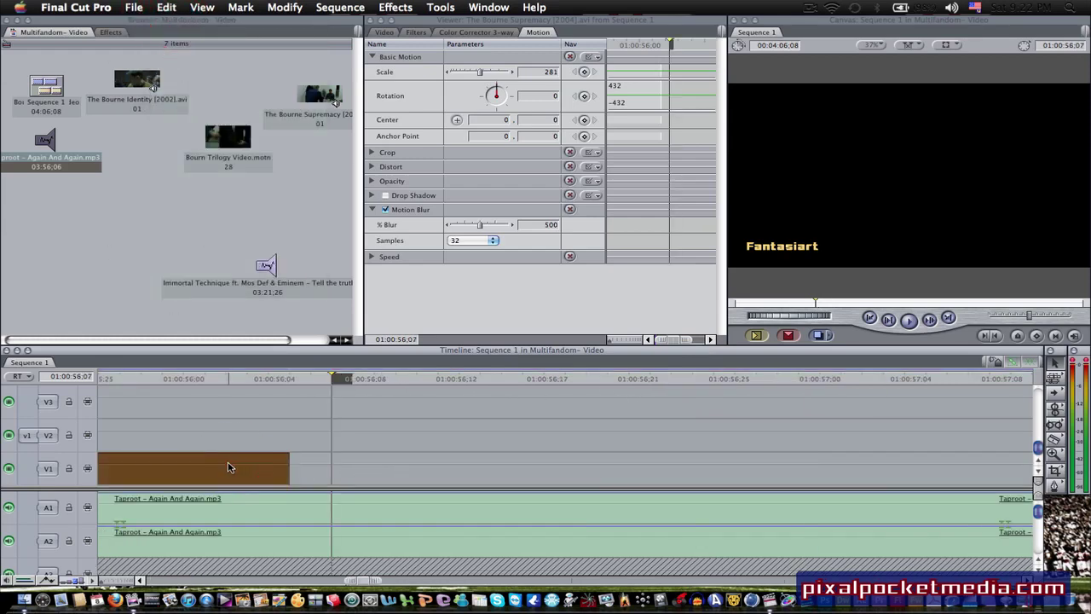
pyautogui.click(376, 381)
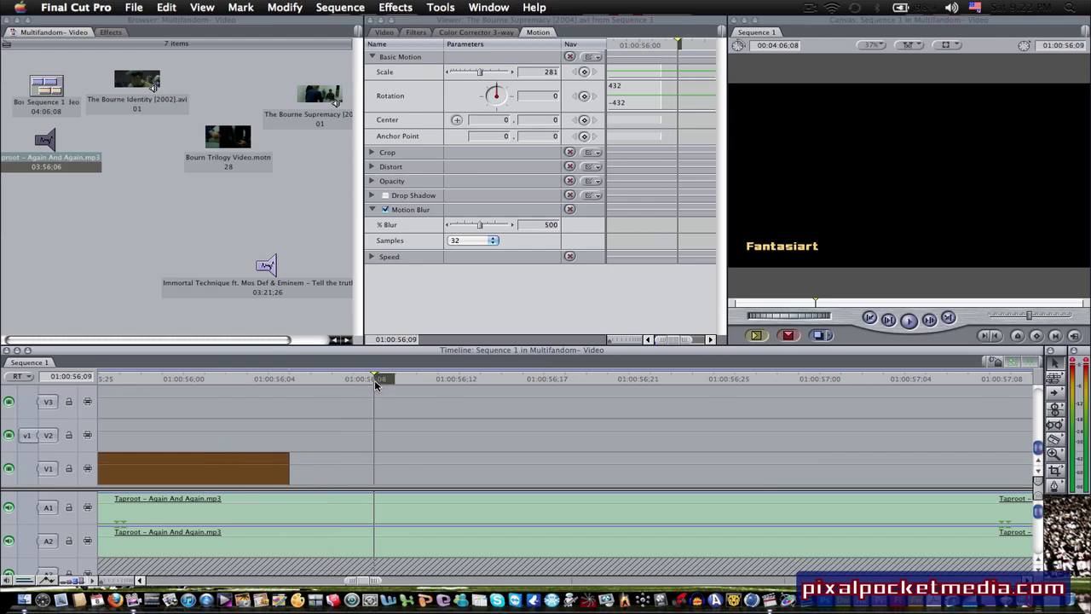
pyautogui.press('super+v')
pyautogui.click(503, 381)
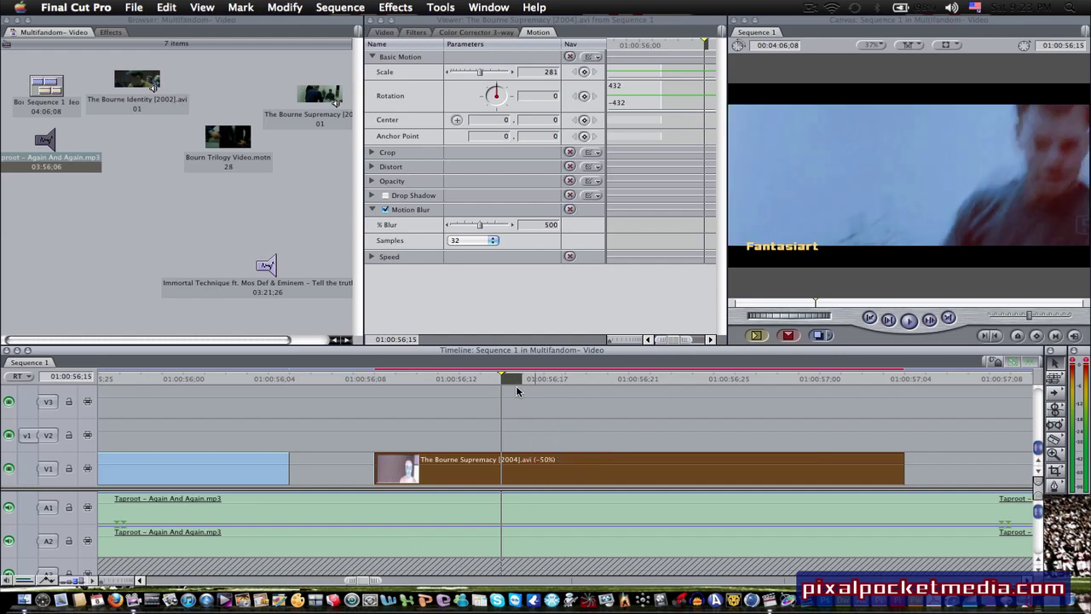
# Change the pasted clip's speed to a rate of 122%, leaving Reverse enabled
pyautogui.click(336, 6)
pyautogui.moveTo(284, 7)
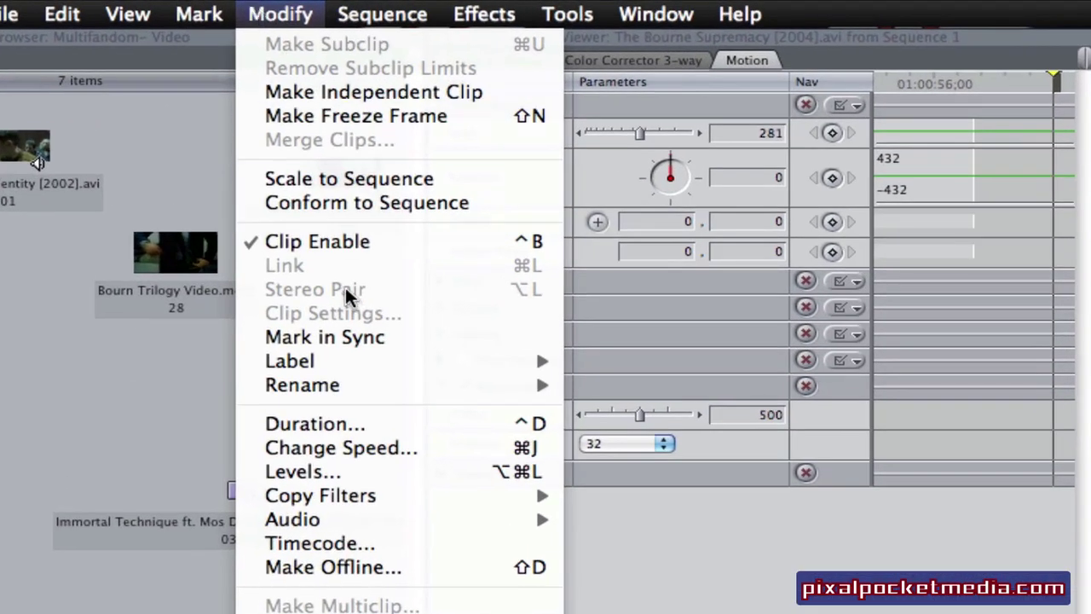
pyautogui.click(381, 456)
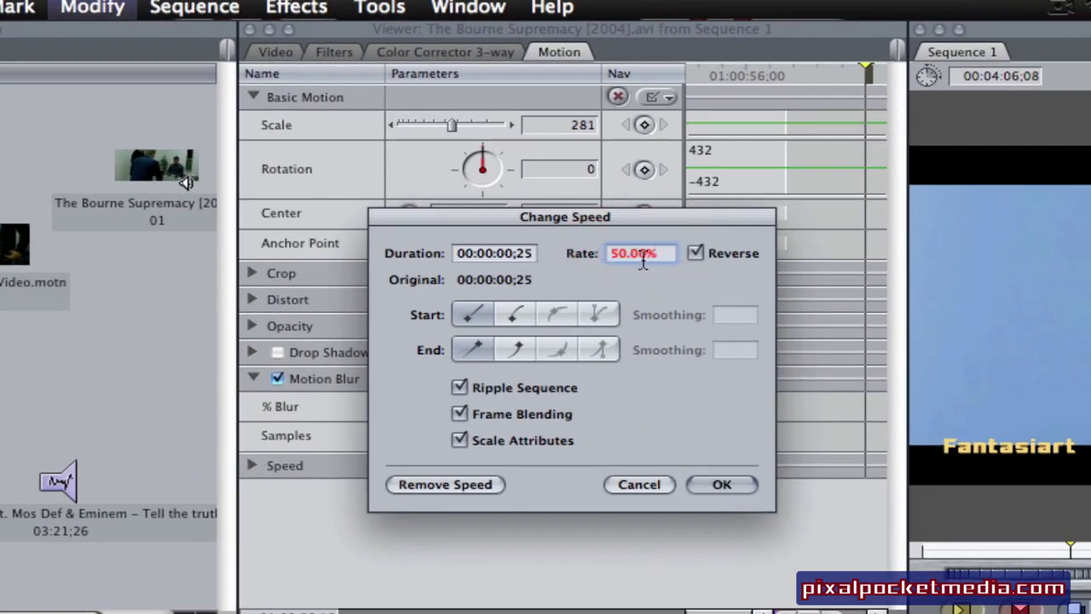
pyautogui.press('BackSpace')
pyautogui.press('BackSpace')
pyautogui.press('BackSpace')
pyautogui.write('120.')
pyautogui.click(738, 485)
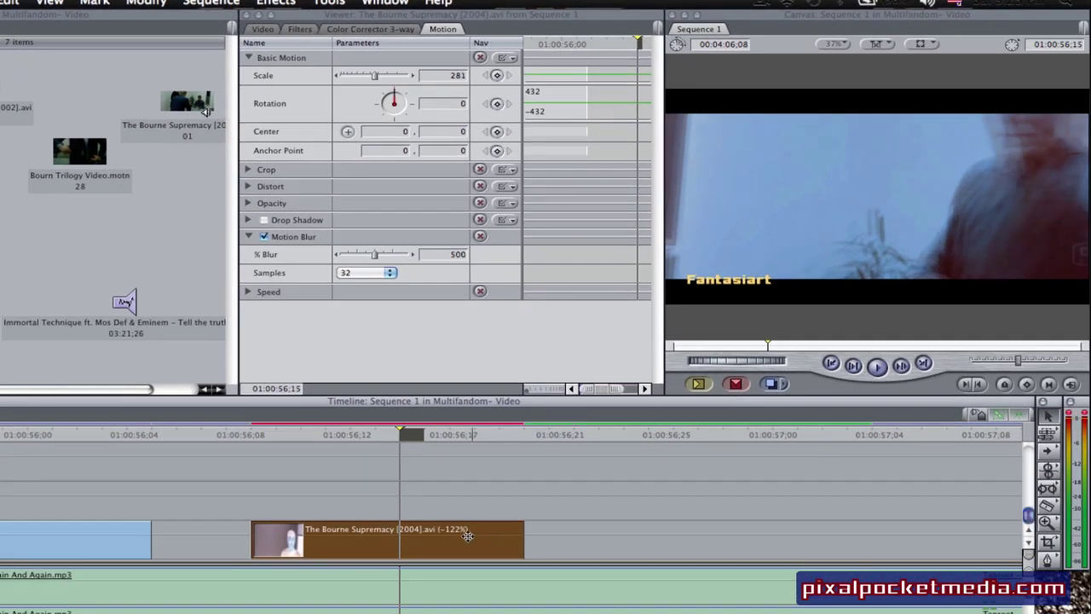
# Extend the end of the sped-up clip and move it earlier over the preceding clip's end, starting at about 01:00:56;00
pyautogui.moveTo(524, 534); pyautogui.dragTo(995, 529)
pyautogui.moveTo(601, 534); pyautogui.dragTo(375, 532)
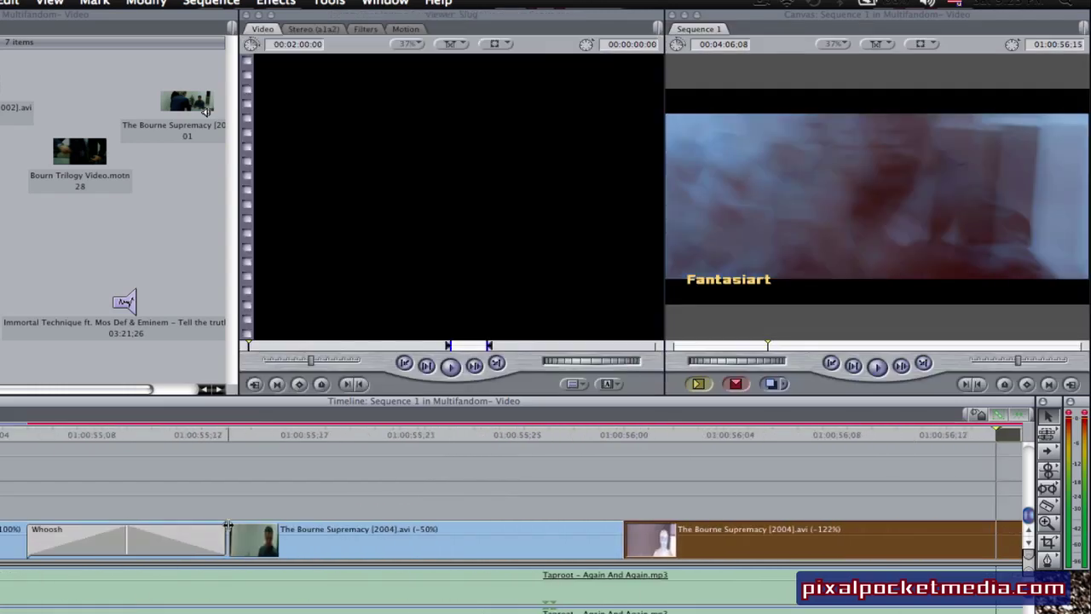
# Add a copy of the Whoosh transition at the cut between the -50% and -122% clips on V1, at 01:00:56;00
pyautogui.click(189, 543)
pyautogui.doubleClick(189, 544)
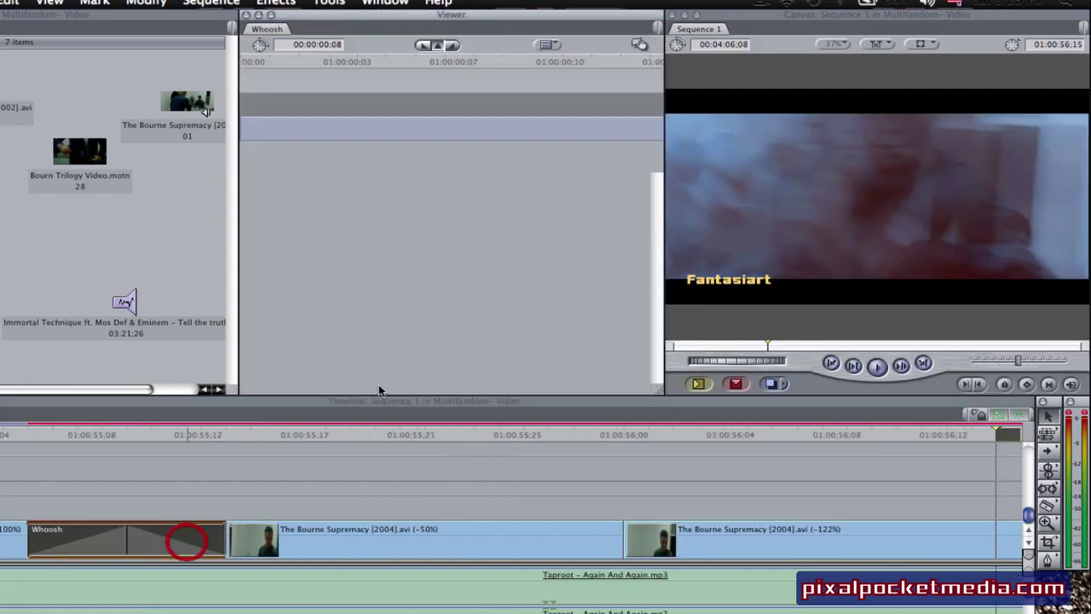
pyautogui.click(582, 495)
pyautogui.moveTo(582, 495); pyautogui.dragTo(619, 536)
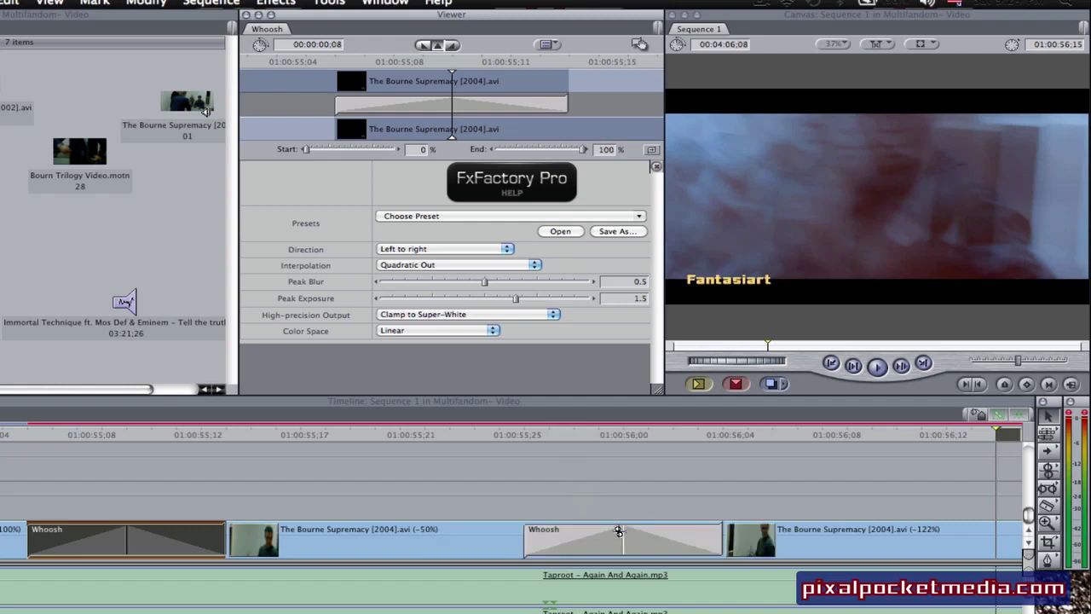
pyautogui.hscroll(5, 619, 535)
pyautogui.moveTo(871, 535); pyautogui.dragTo(1014, 539)
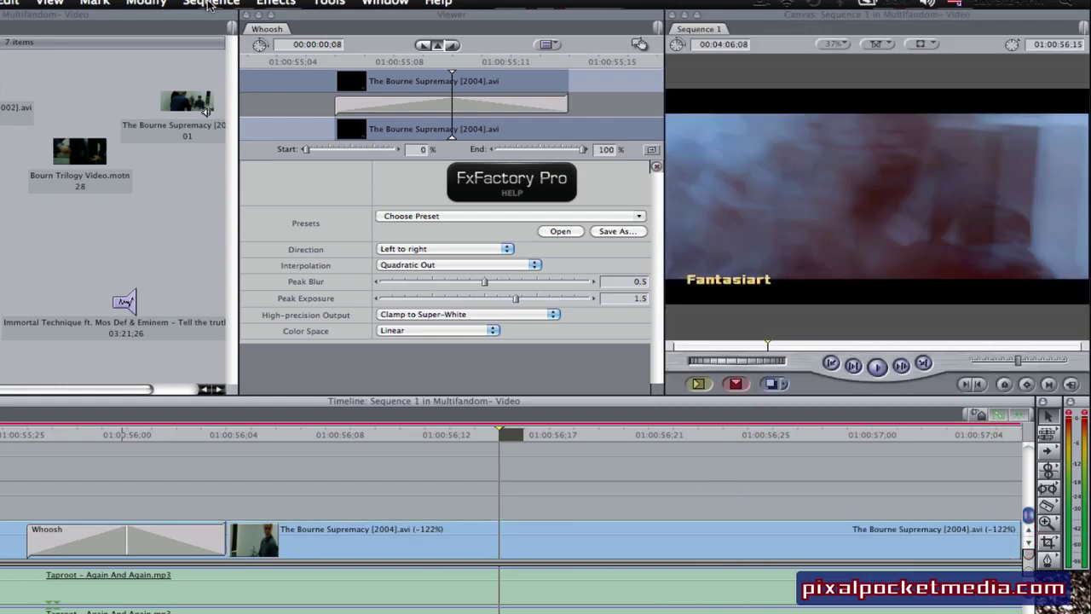
# Open the -122% clip's motion settings and turn off Motion Blur
pyautogui.click(209, 4)
pyautogui.click(356, 486)
pyautogui.click(457, 544)
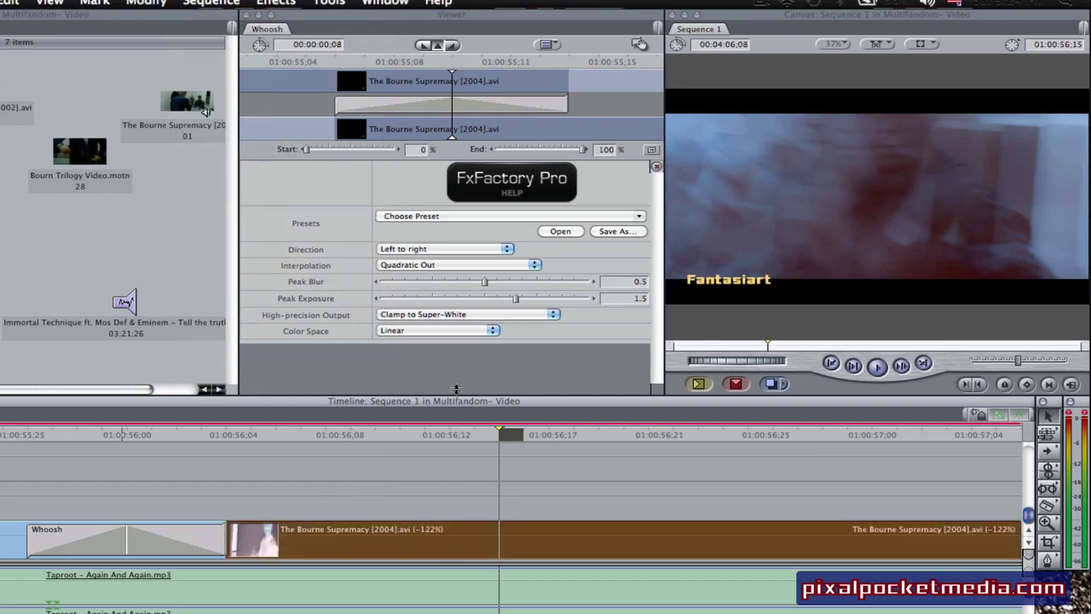
pyautogui.doubleClick(398, 528)
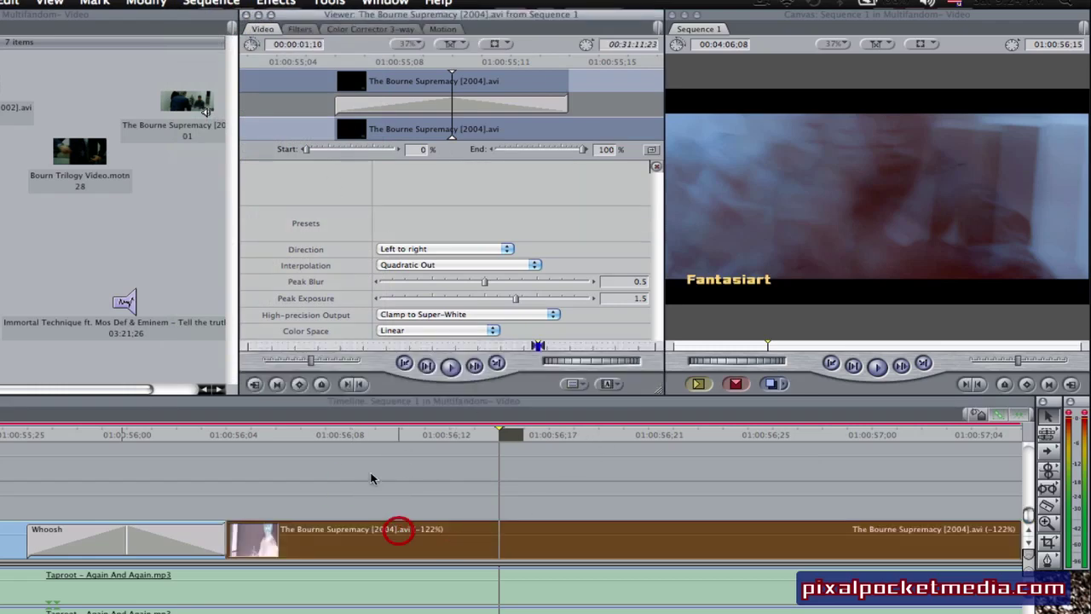
pyautogui.click(440, 31)
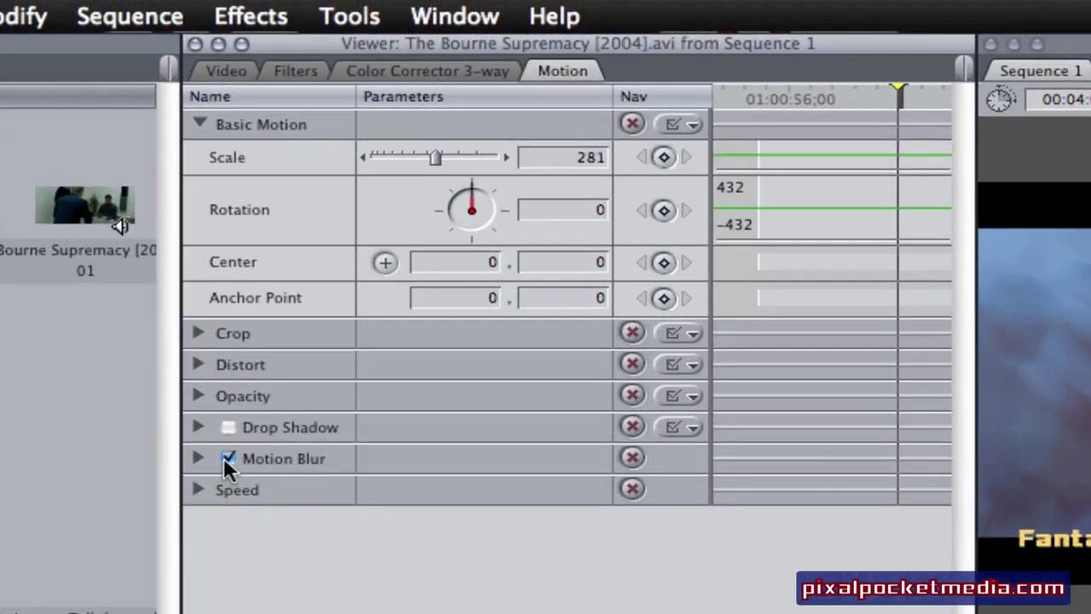
pyautogui.click(231, 438)
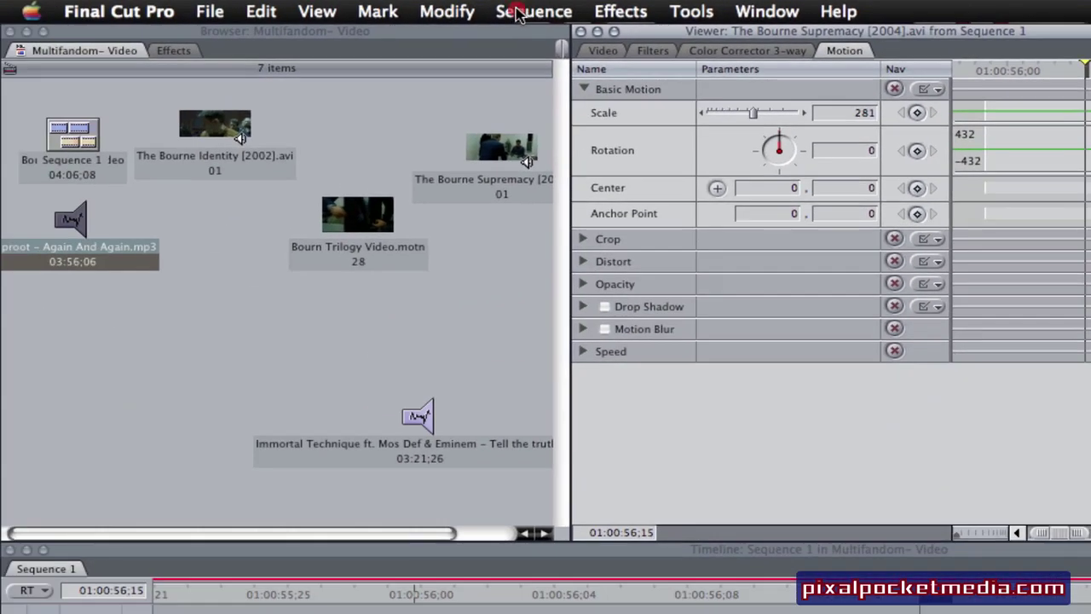
# Render both video and audio for the entire sequence
pyautogui.click(130, 16)
pyautogui.moveTo(437, 84)
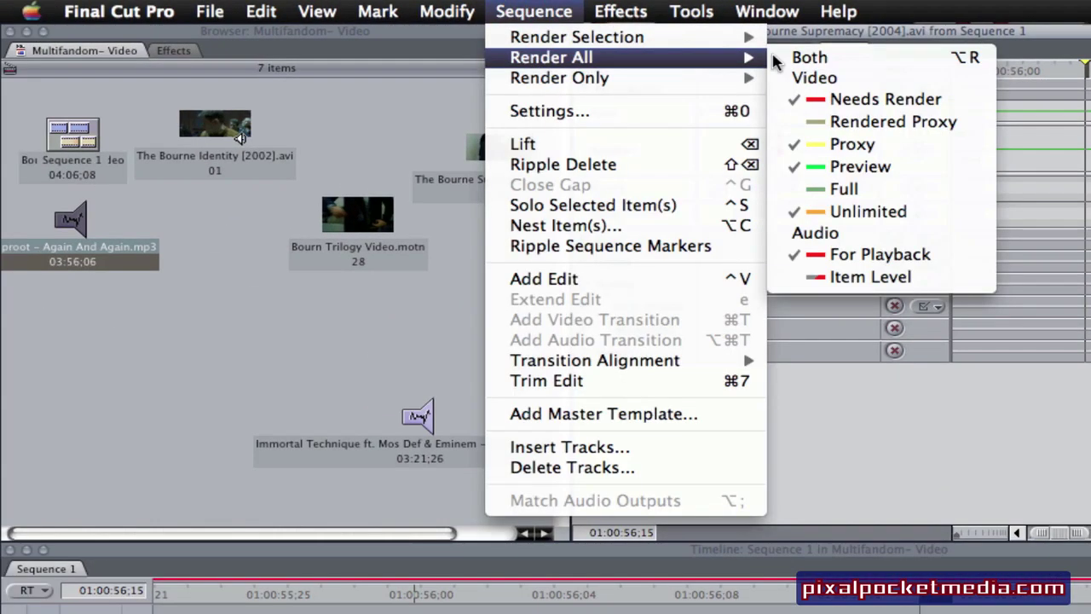
pyautogui.click(810, 57)
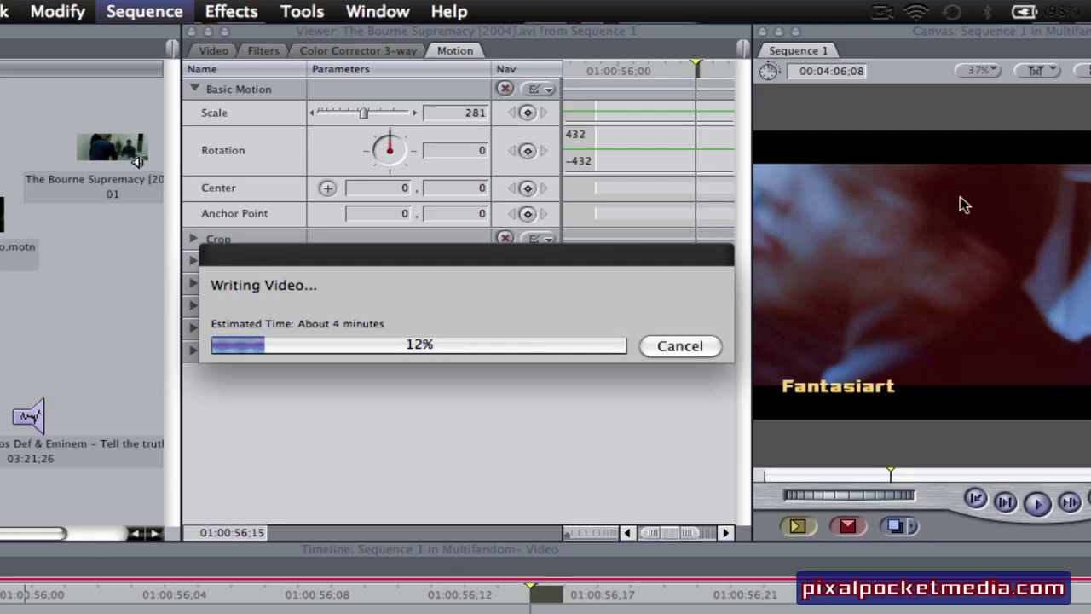
pyautogui.click(880, 12)
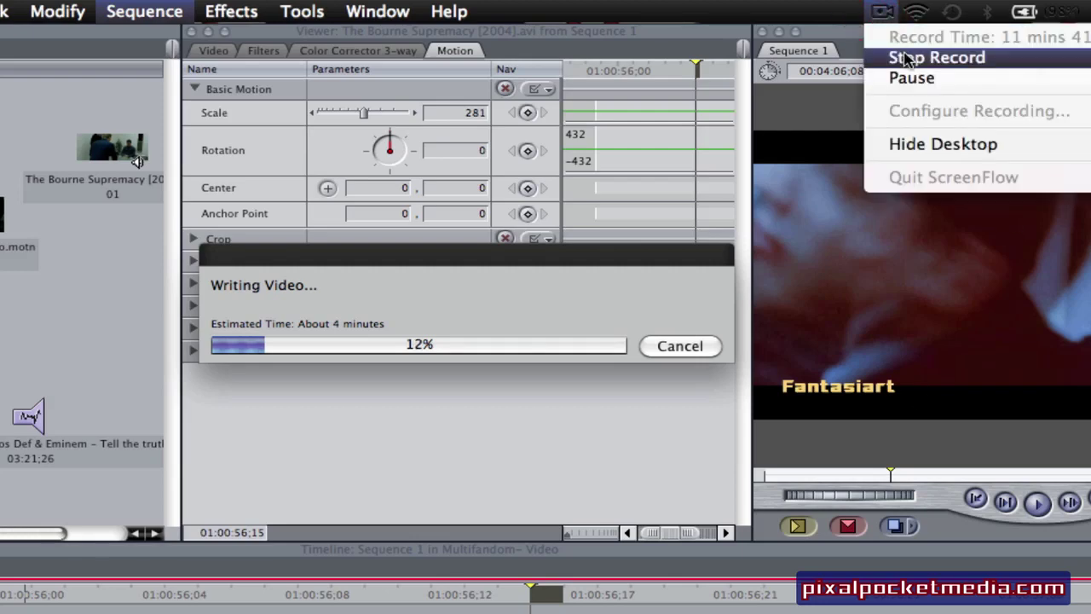
pyautogui.click(896, 78)
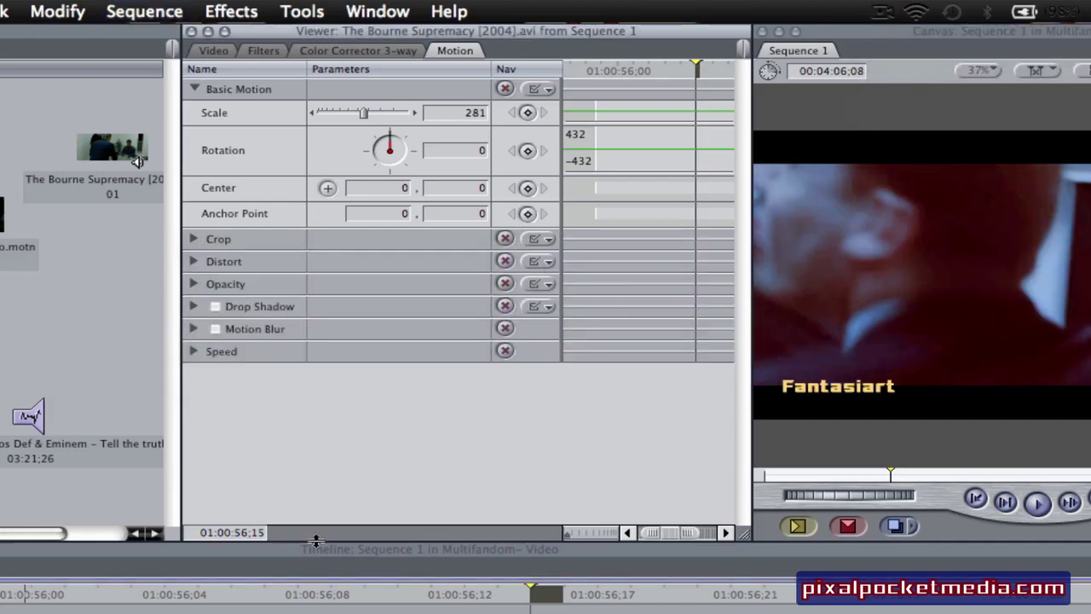
# Play the rendered edit from 01:00:54;18, and play a longer stretch starting at about 01:00:48
pyautogui.click(344, 602)
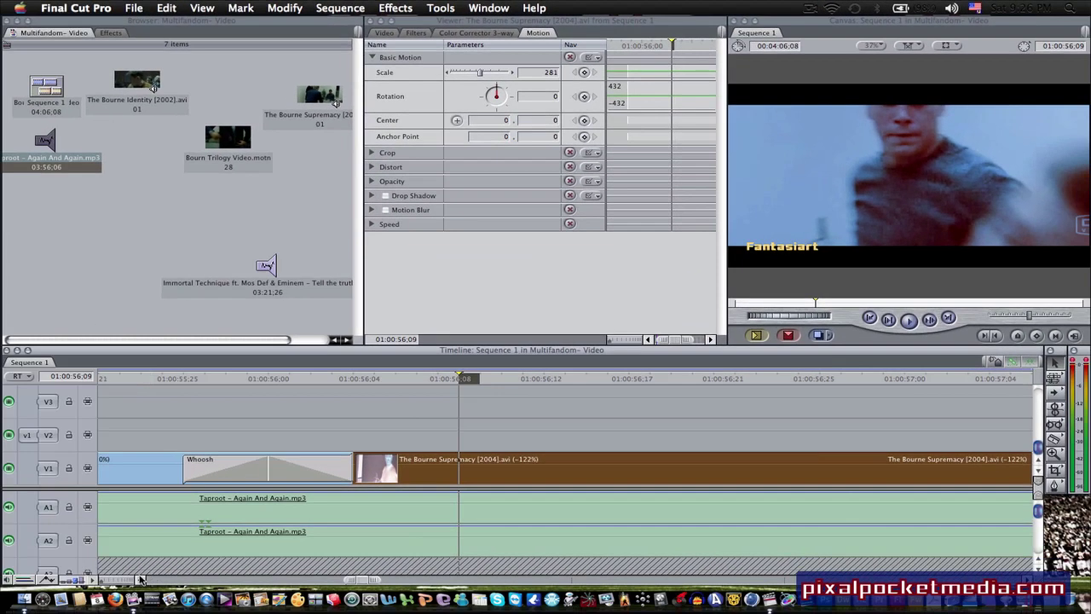
pyautogui.hscroll(-5, 27, 613)
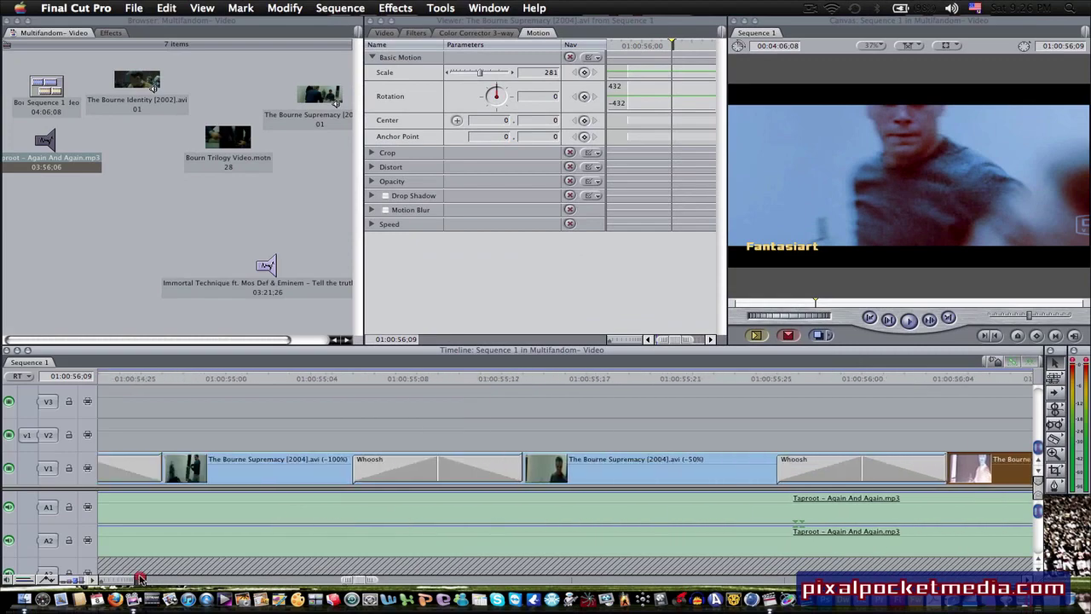
pyautogui.click(187, 379)
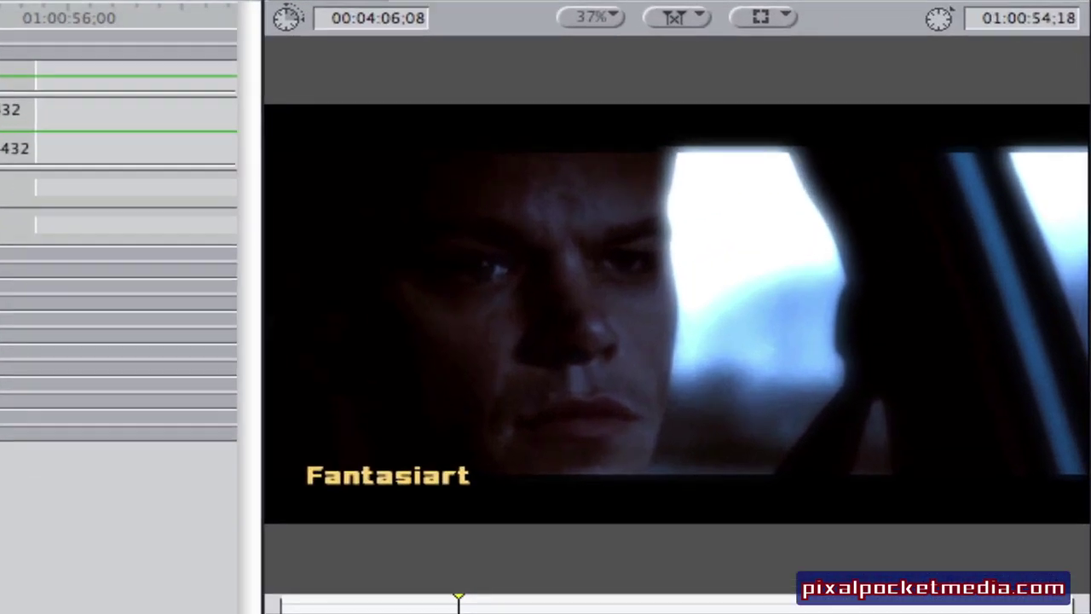
pyautogui.press('space')
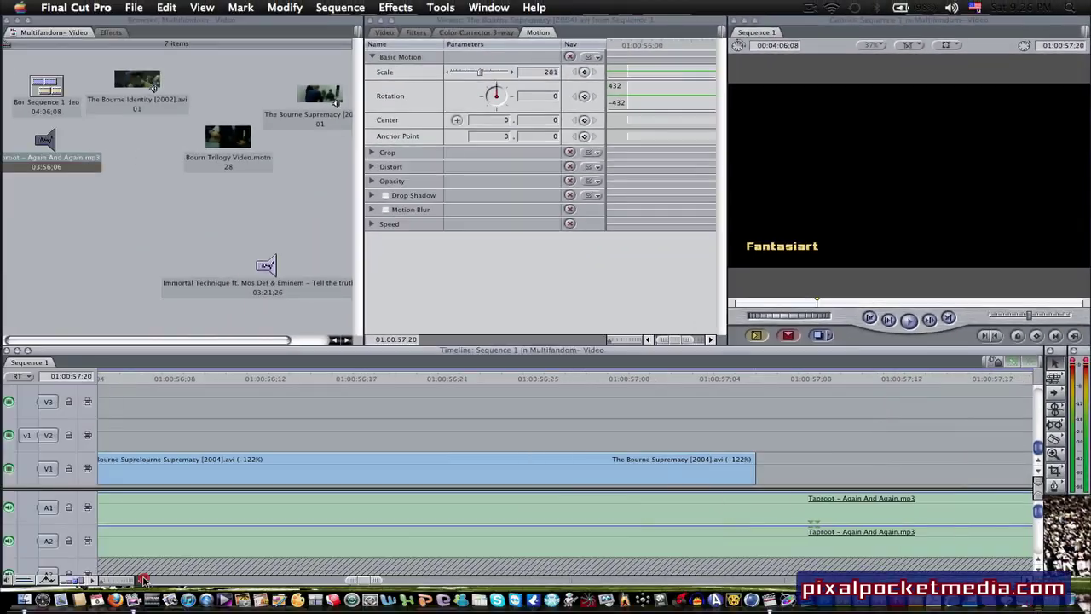
pyautogui.moveTo(137, 577); pyautogui.dragTo(145, 579)
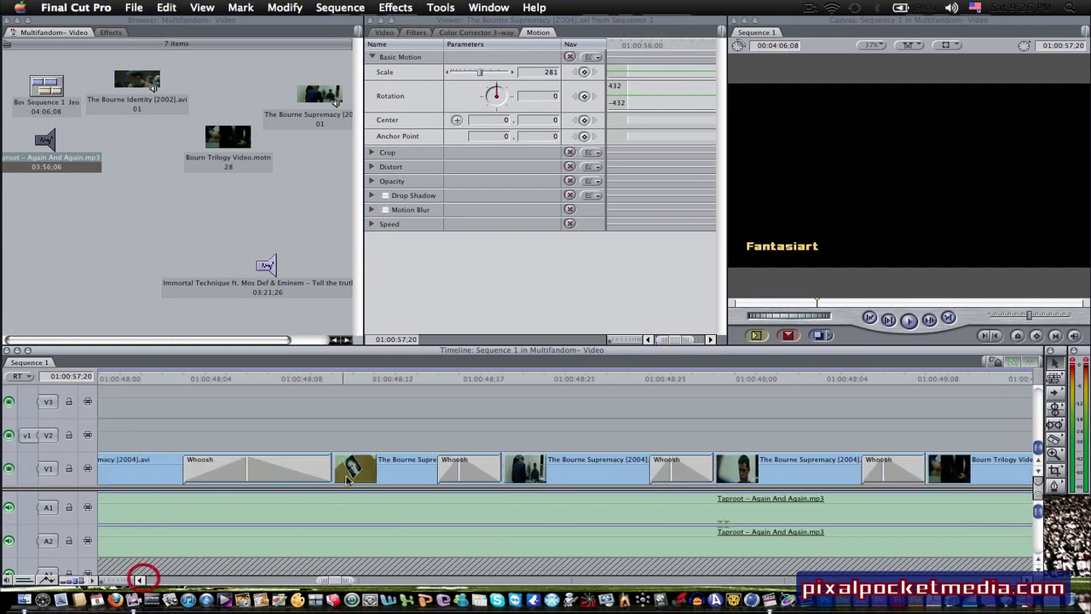
pyautogui.click(171, 386)
pyautogui.press('space')
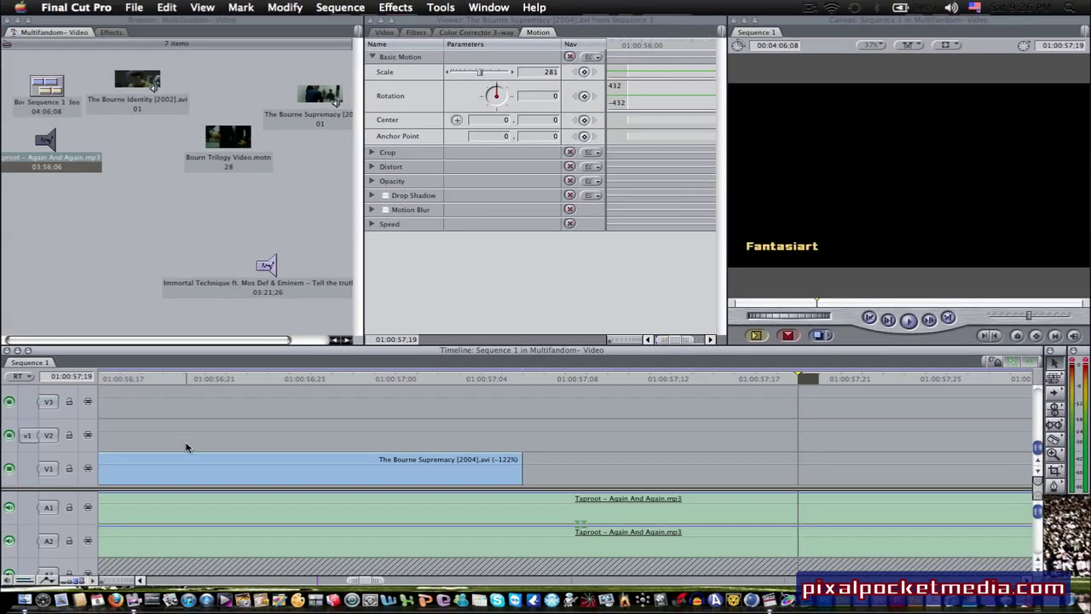
# Examine frames of the reversed clips between 01:00:55;01 and 01:00:56;24, comparing the motion blur on each clip
pyautogui.click(142, 580)
pyautogui.click(254, 379)
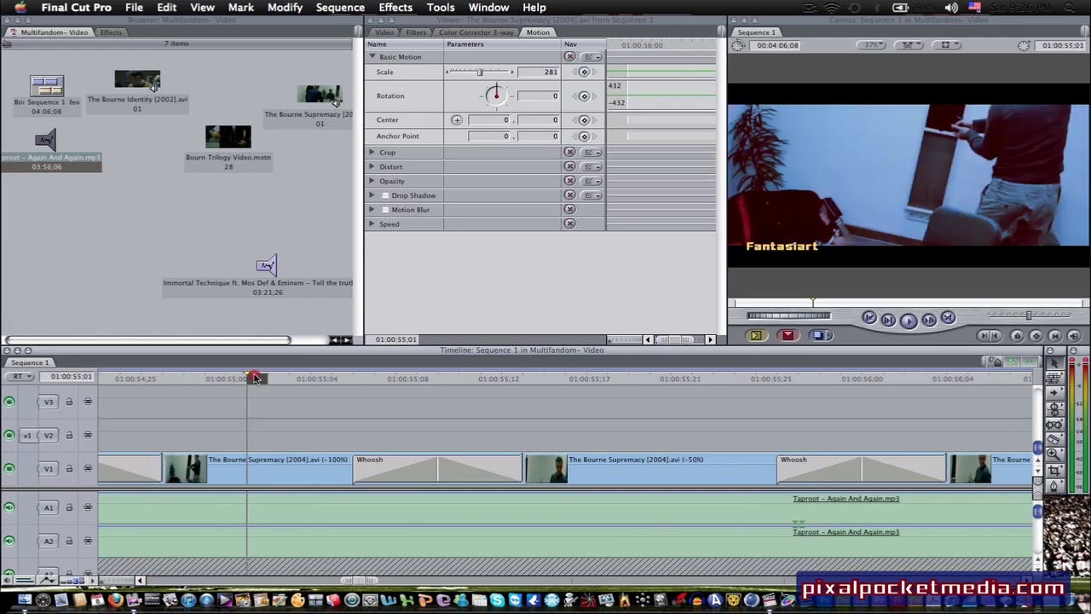
pyautogui.click(584, 380)
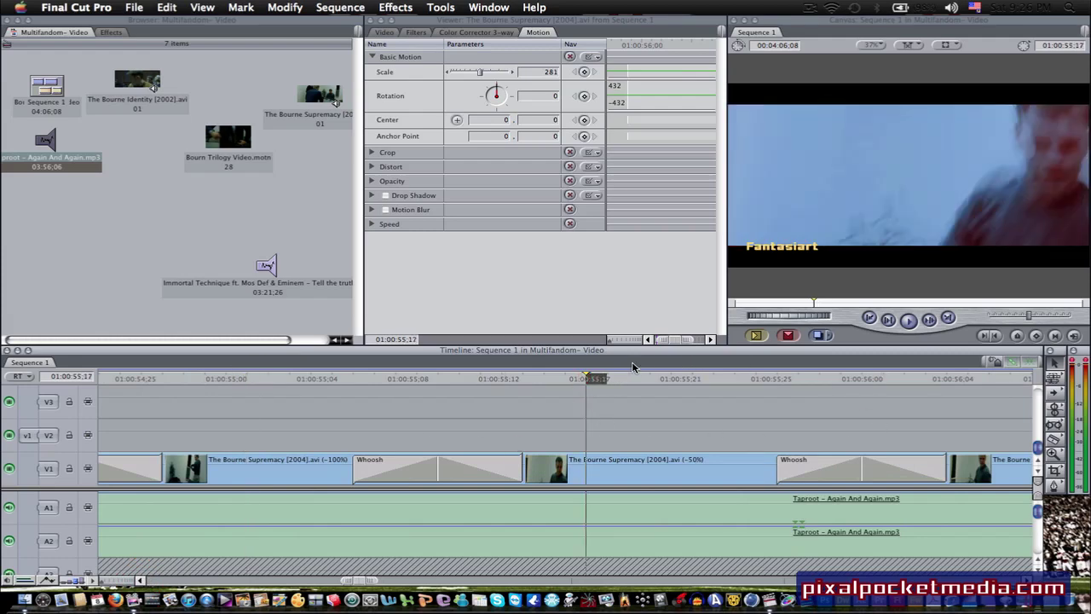
pyautogui.click(671, 378)
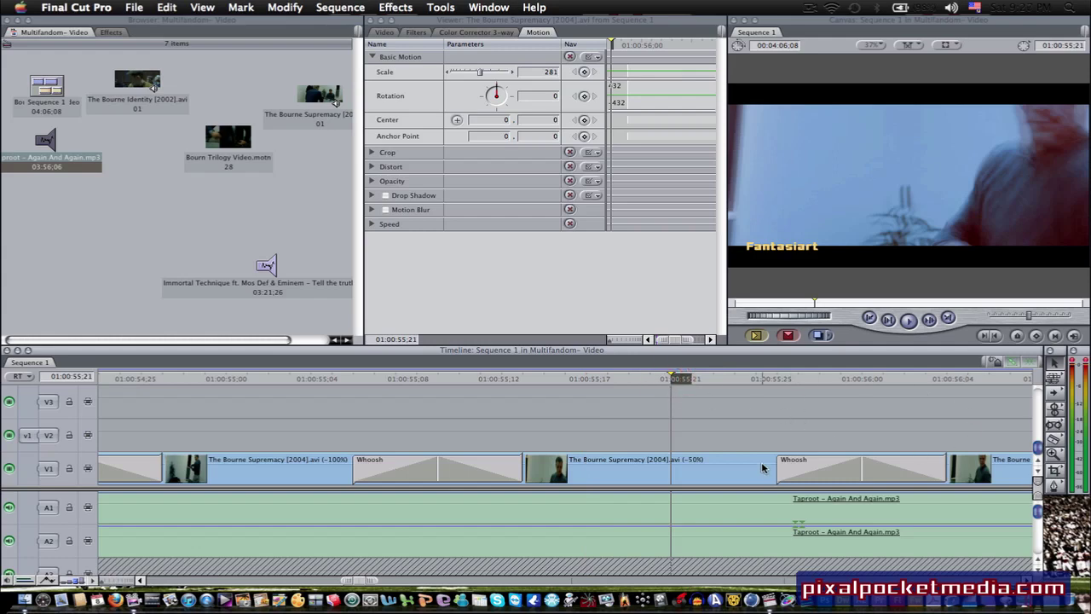
pyautogui.click(308, 378)
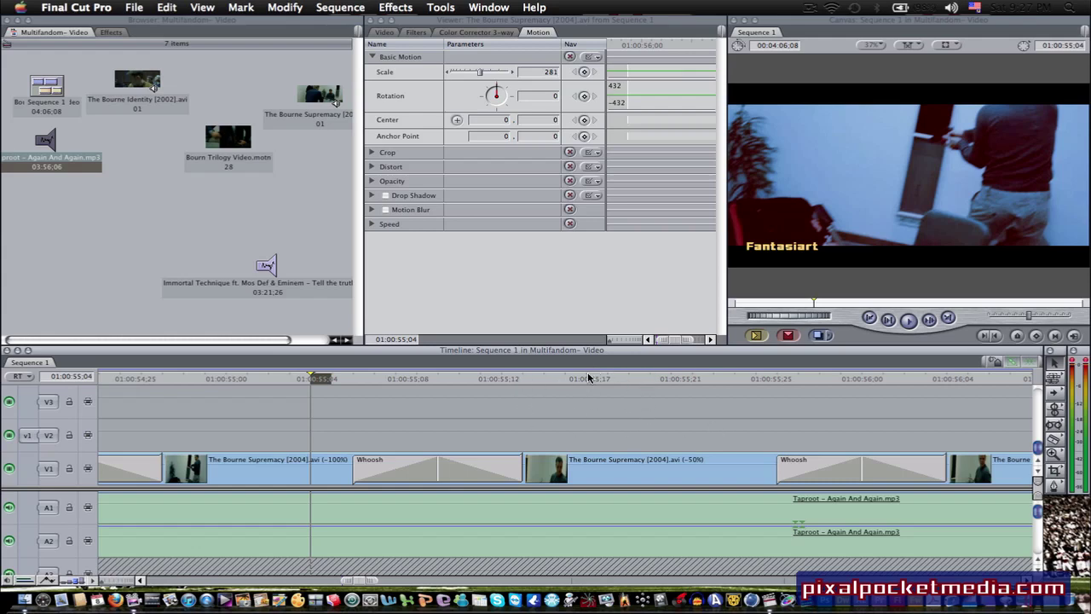
pyautogui.click(628, 378)
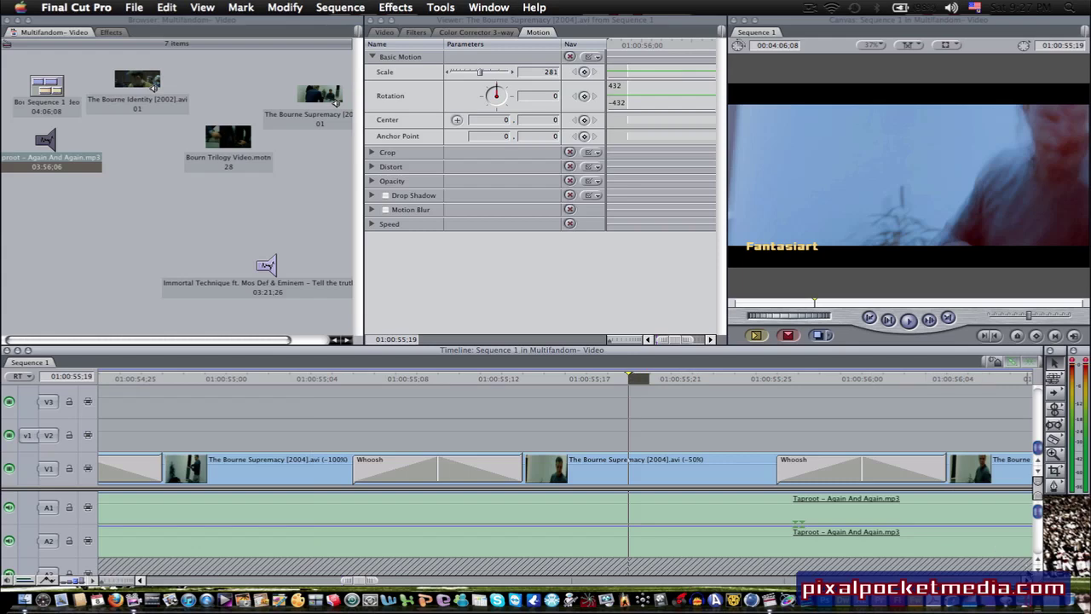
pyautogui.hscroll(5, 686, 432)
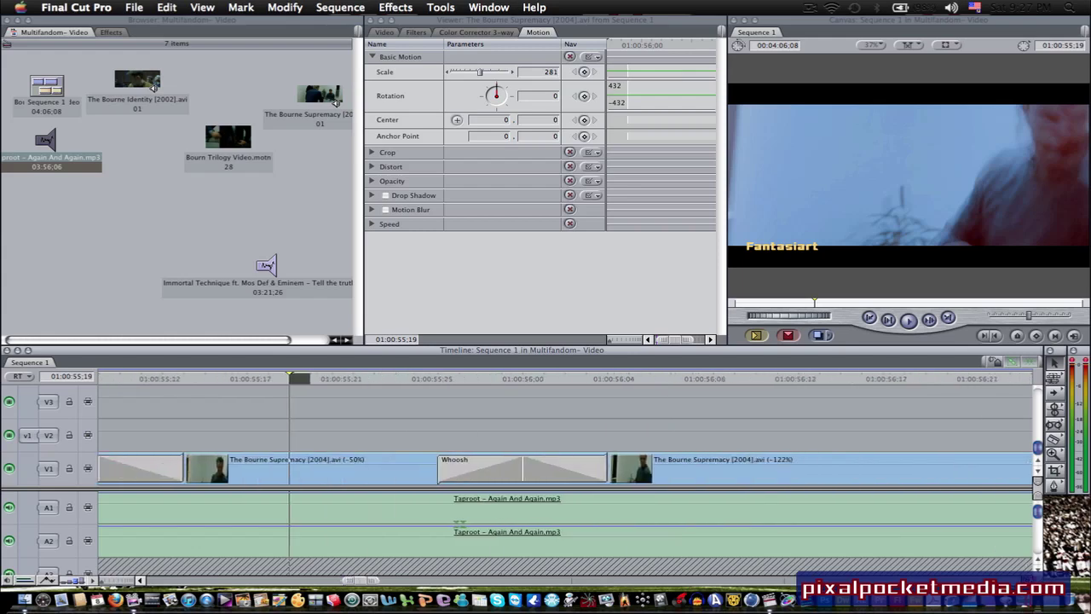
pyautogui.click(610, 378)
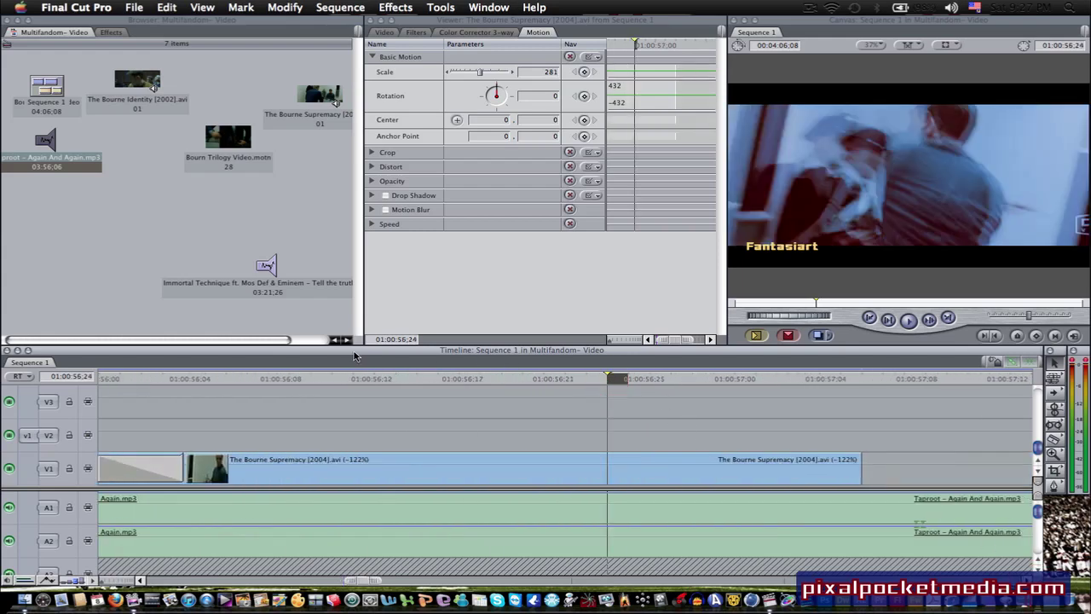
# Look through the installed video filters in the effects list, down to the Time and Trapcode groups
pyautogui.click(111, 33)
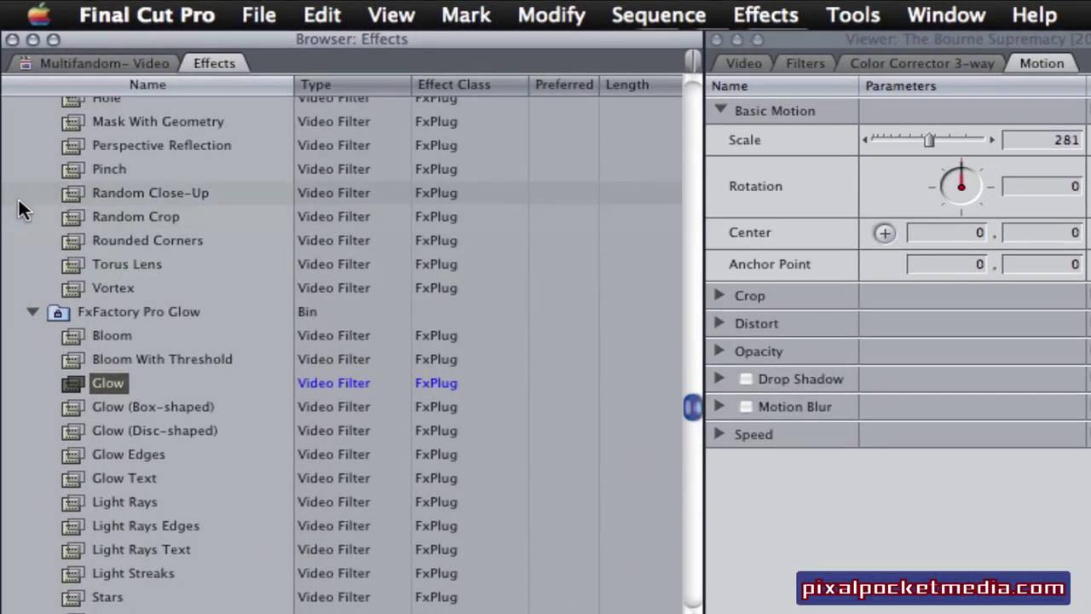
pyautogui.scroll(-15, 21, 209)
pyautogui.scroll(-20, 21, 209)
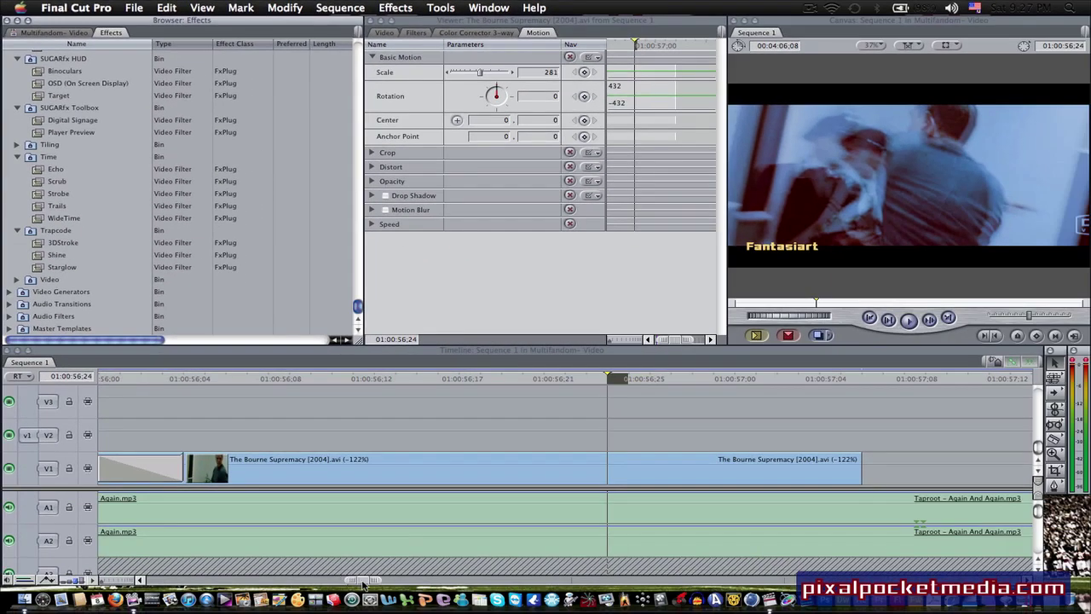
# Examine earlier blurred frames at 01:00:40;21 and between 01:00:38;29 and 01:00:39;07 in The Bourne Identity clip
pyautogui.moveTo(362, 582); pyautogui.dragTo(310, 581)
pyautogui.click(457, 378)
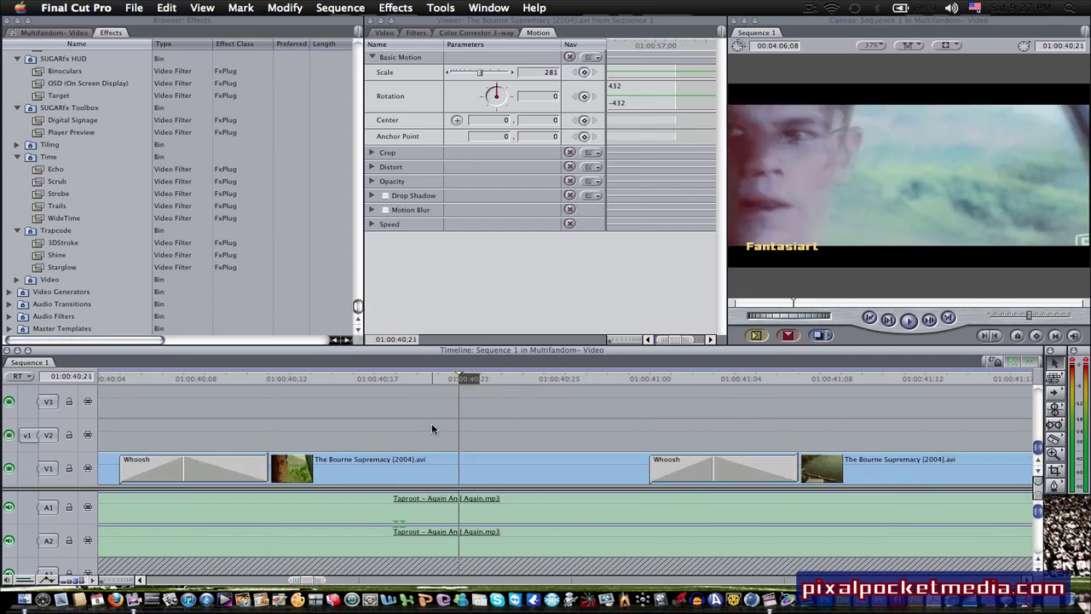
pyautogui.click(143, 581)
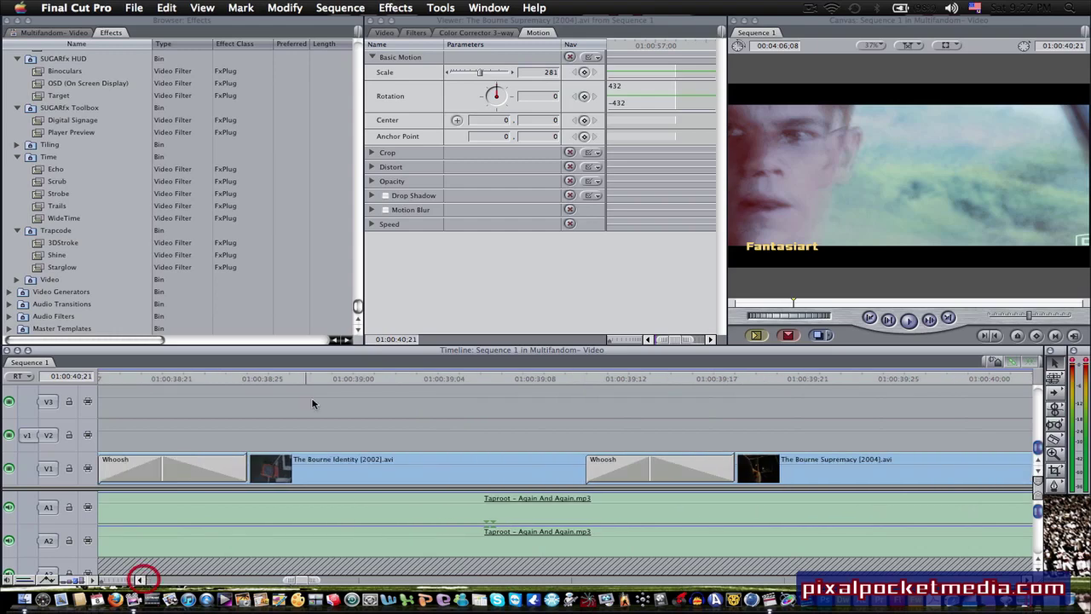
pyautogui.click(324, 379)
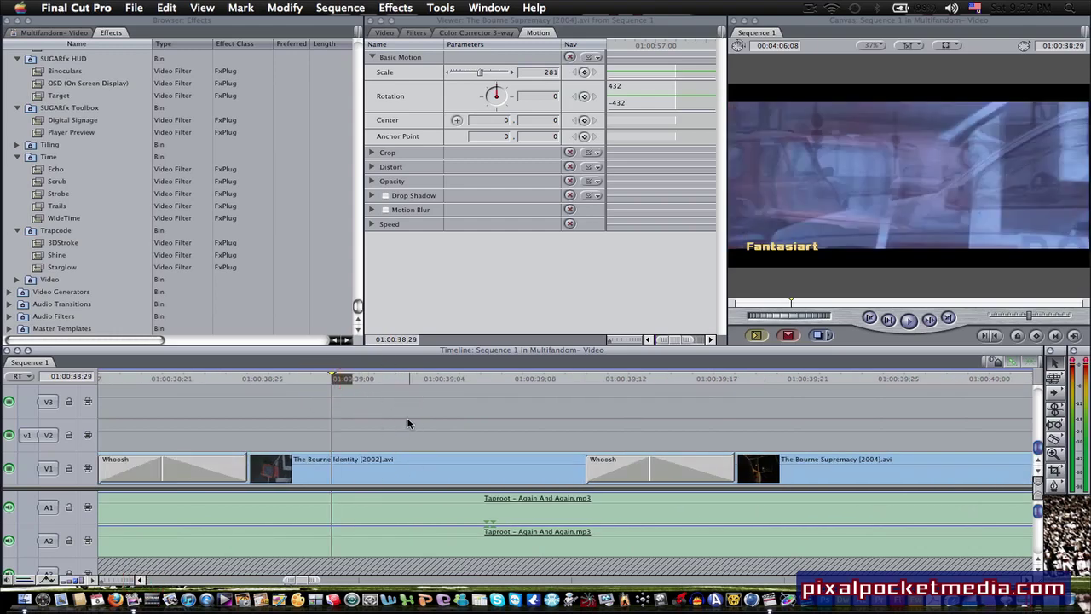
pyautogui.click(438, 379)
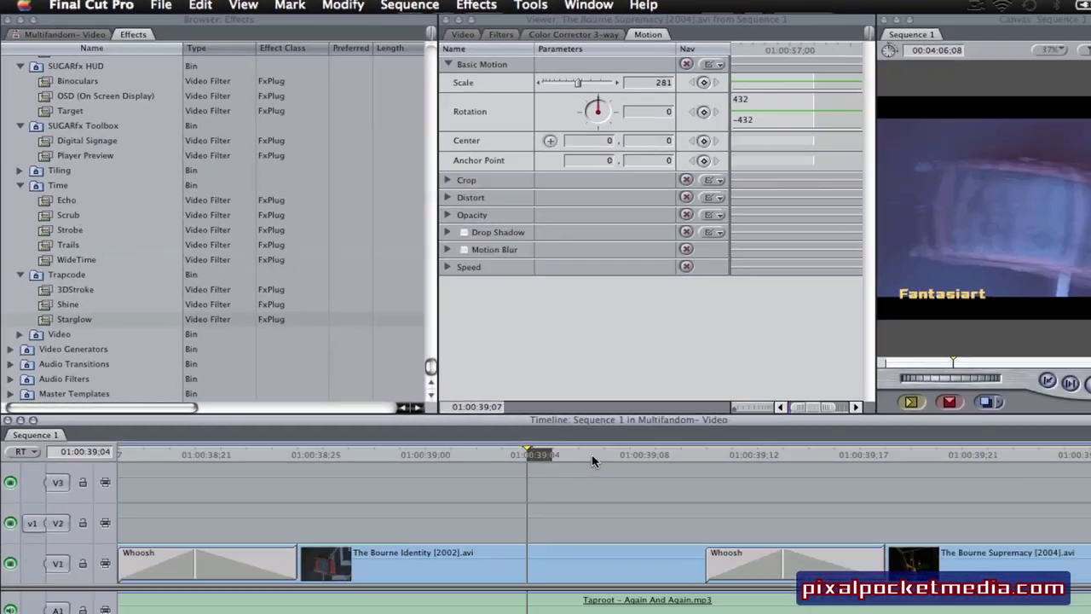
pyautogui.click(500, 376)
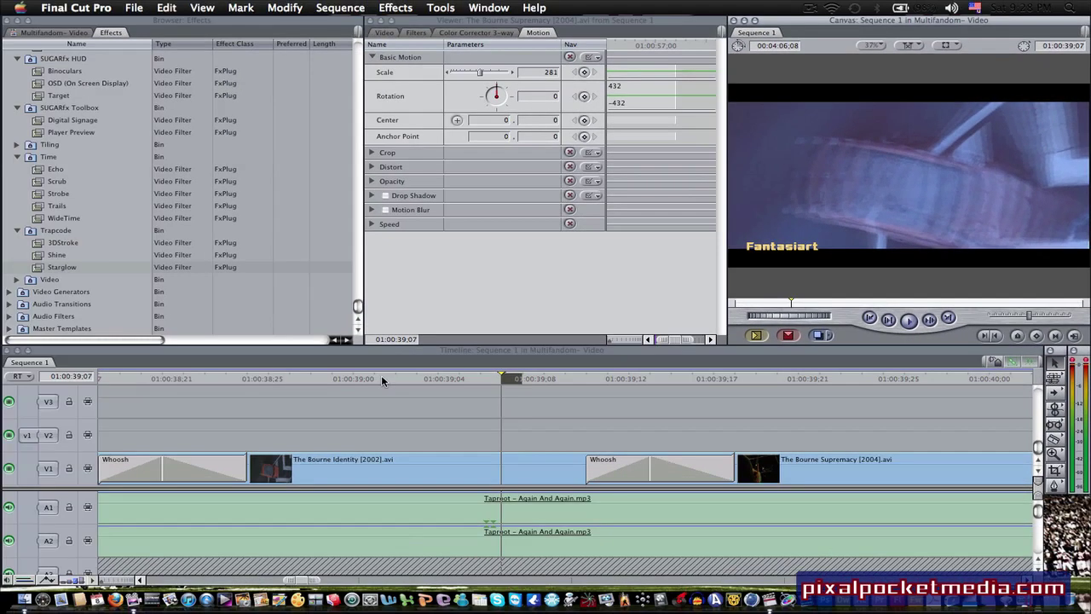
pyautogui.click(381, 378)
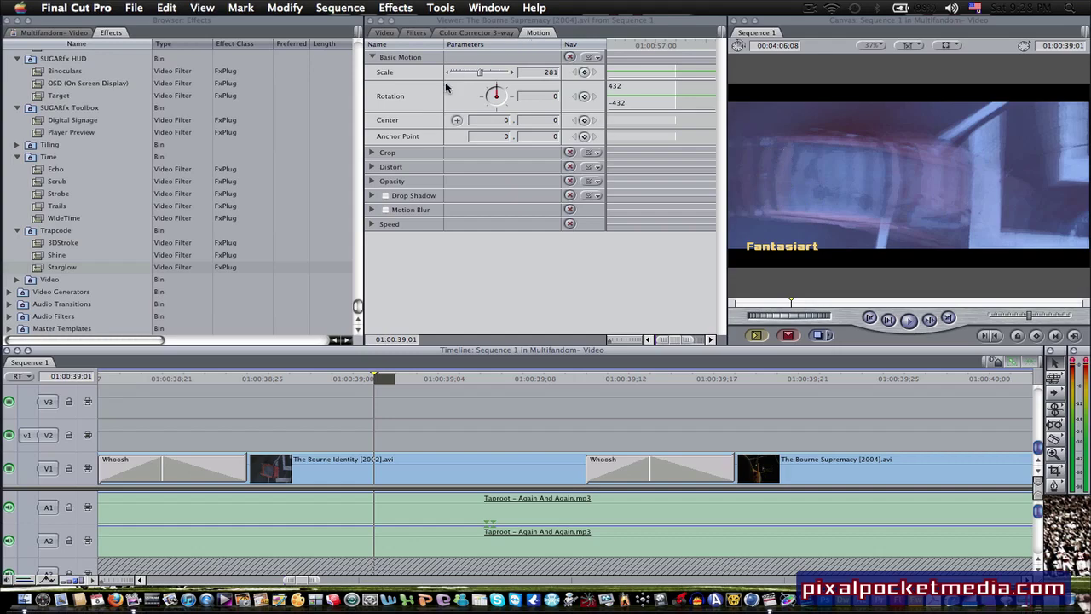
# Expand the Motion Blur settings to view the % Blur and Samples parameters
pyautogui.click(372, 210)
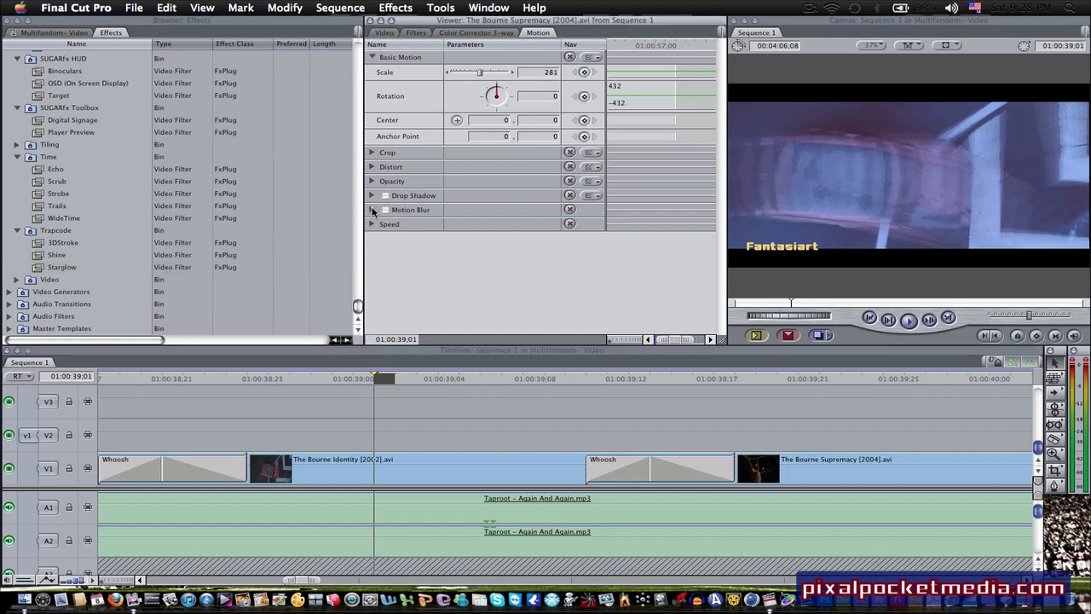
pyautogui.click(371, 209)
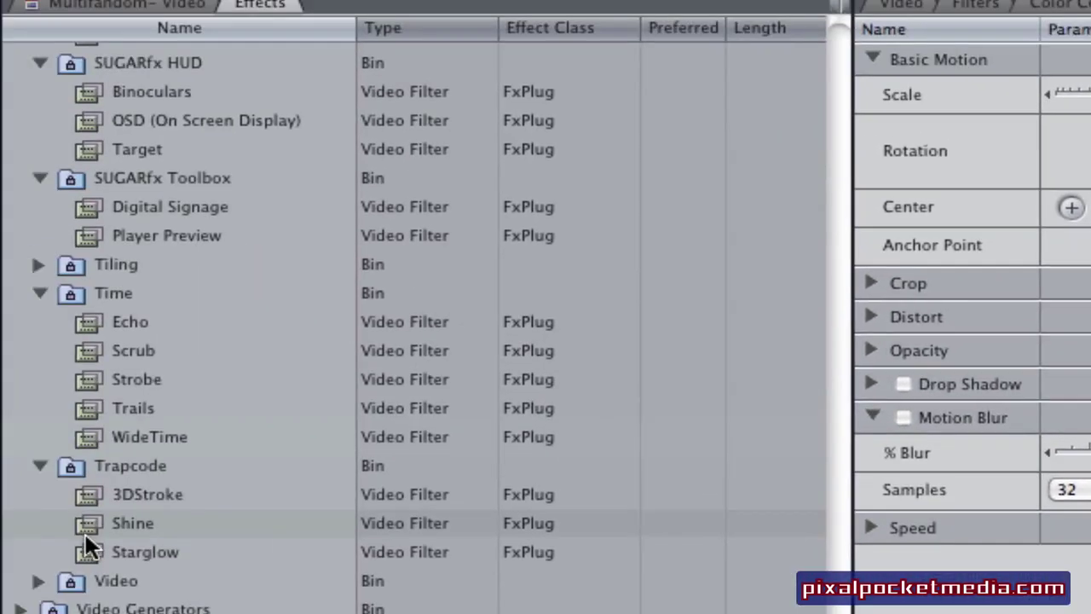
pyautogui.click(136, 438)
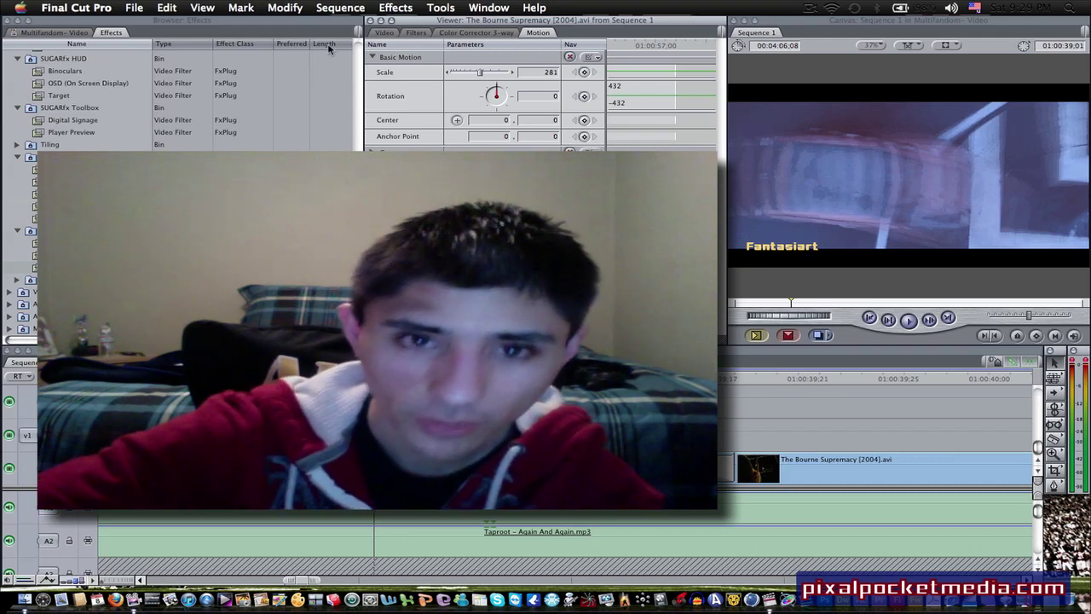
pyautogui.click(86, 8)
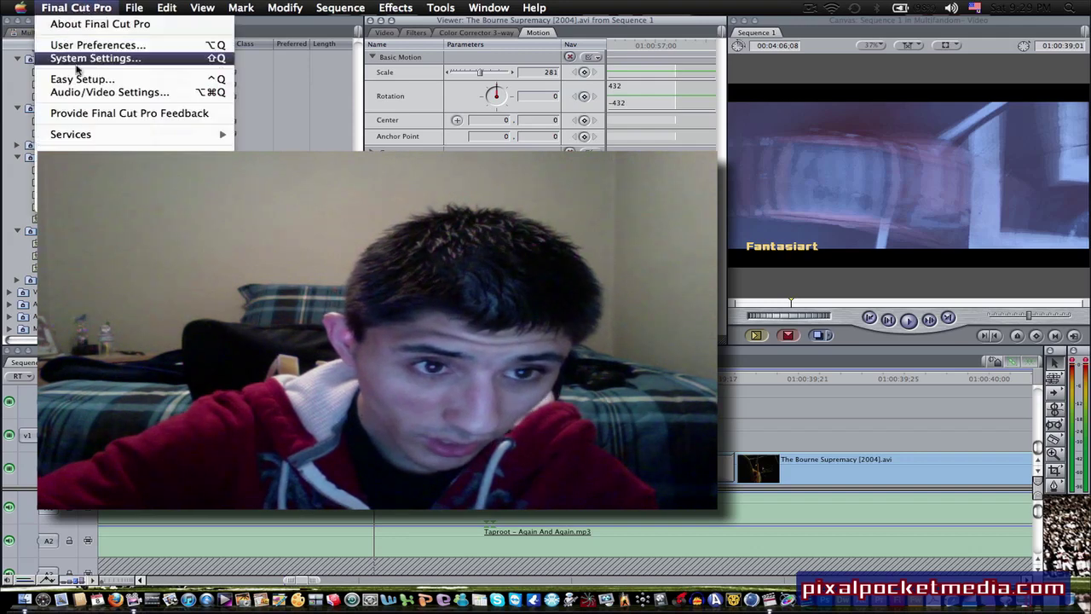